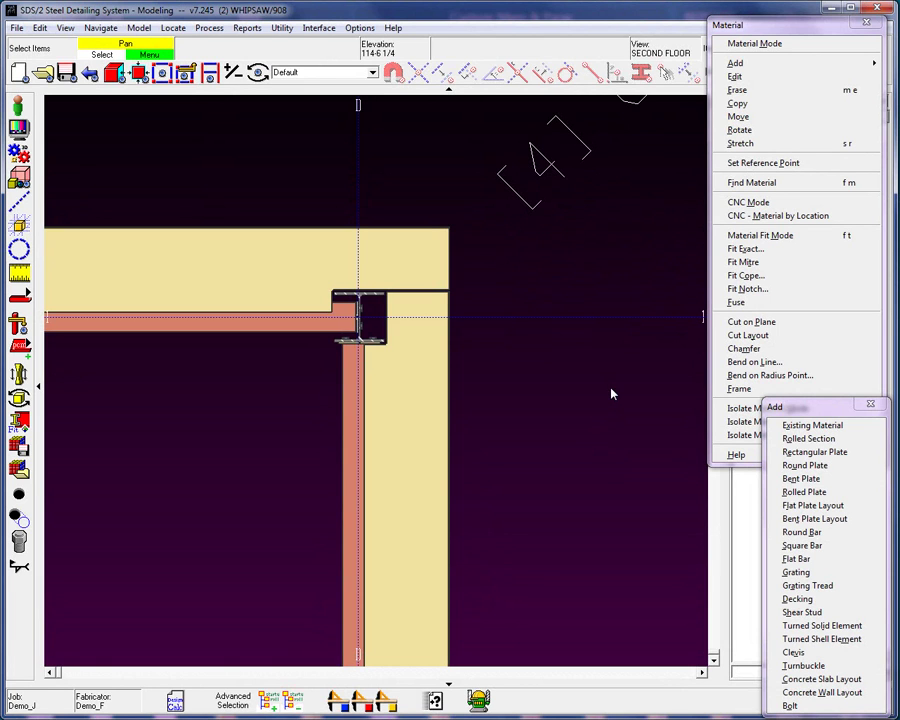
Orbit the bent-plate pour stop in 3D, return to elevation, and select the bent plate.
{"action": "scroll", "coordinate": [444, 274], "scroll_direction": "up", "scroll_amount": 3}
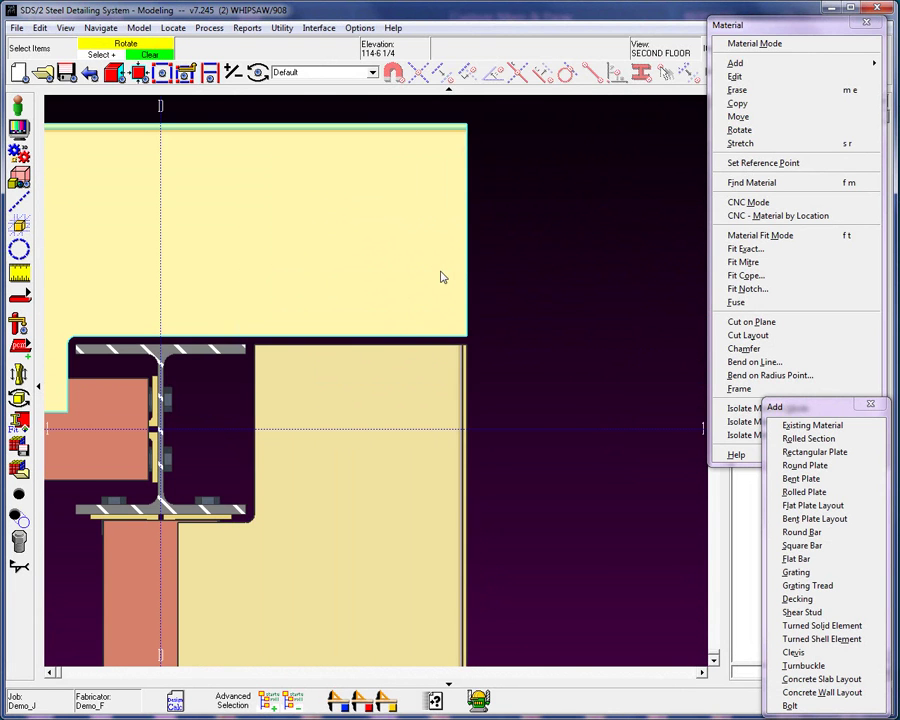
{"action": "middle_click_drag", "start_coordinate": [440, 274], "coordinate": [428, 285]}
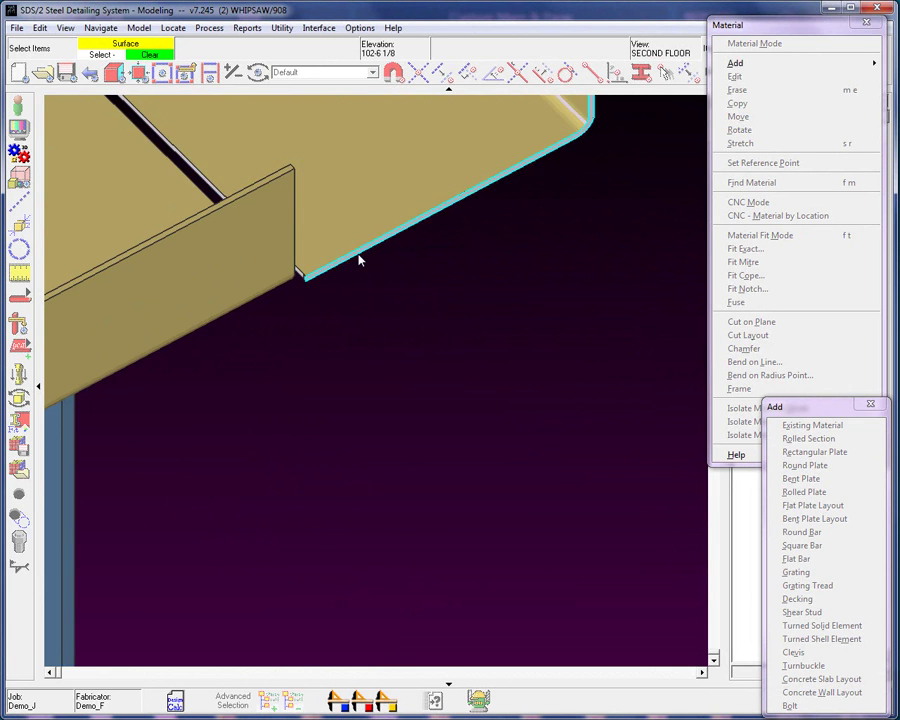
{"action": "middle_click_drag", "start_coordinate": [356, 254], "coordinate": [492, 384]}
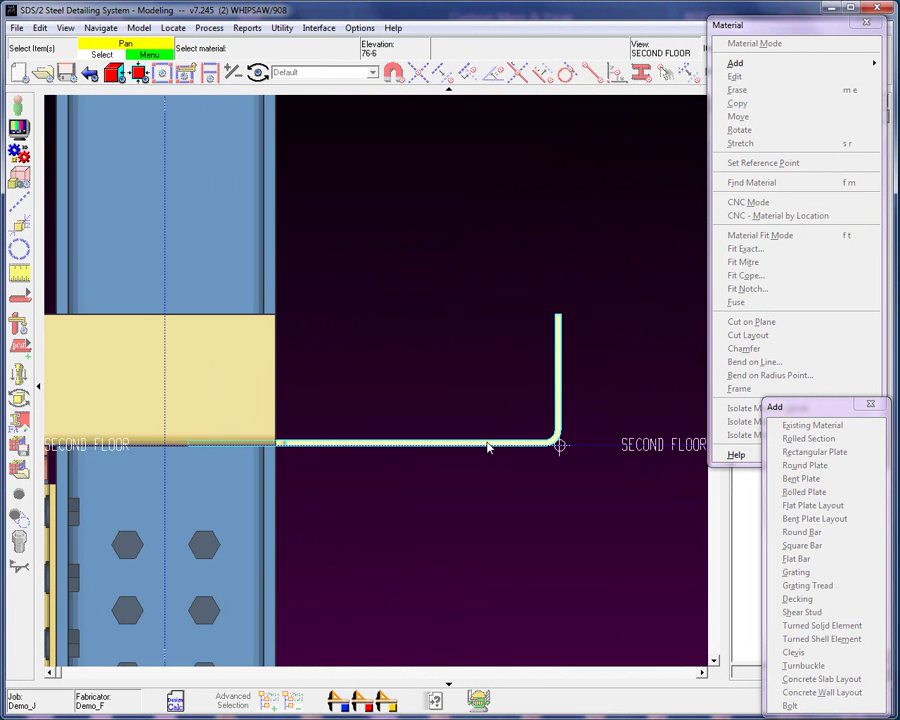
{"action": "left_click", "coordinate": [486, 442]}
{"action": "right_click", "coordinate": [456, 350]}
{"action": "left_click", "coordinate": [468, 355]}
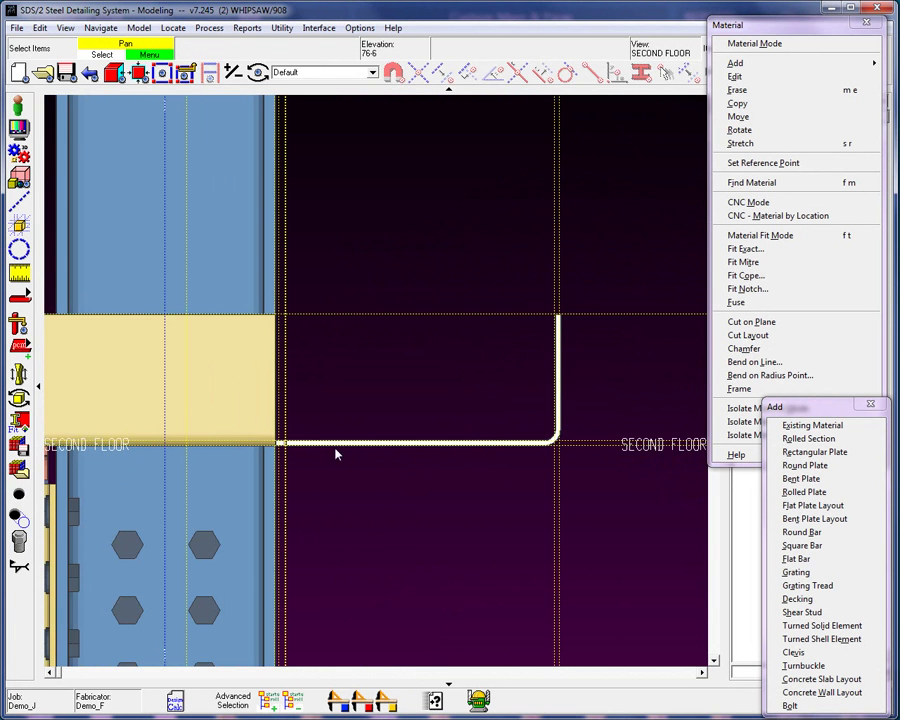
Erase the stray construction line beside the bent plate and pan the whole plate into view.
{"action": "scroll", "coordinate": [336, 455], "scroll_direction": "up", "scroll_amount": 5}
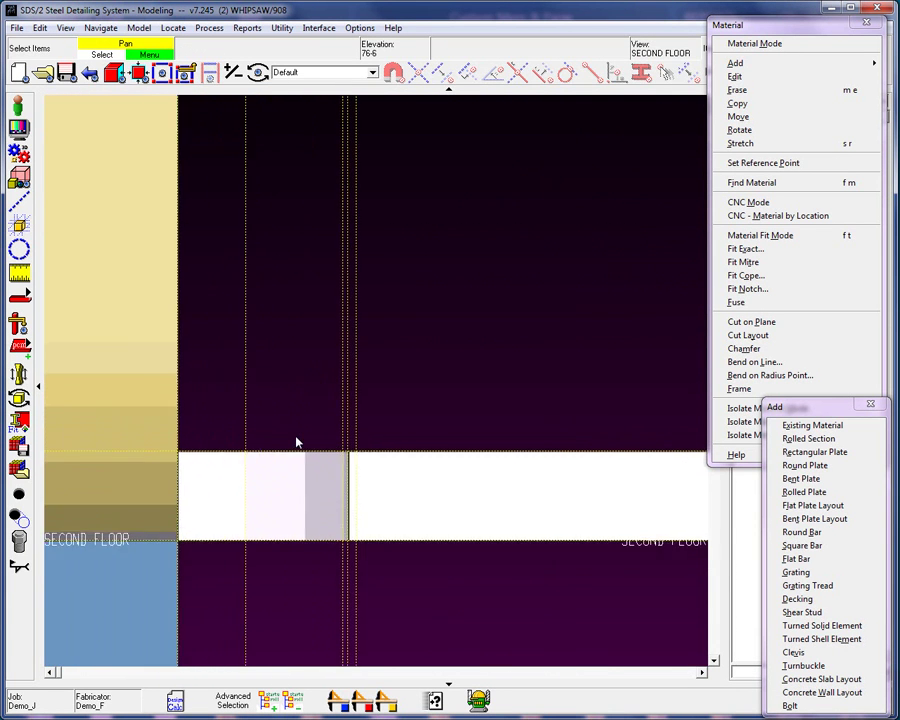
{"action": "scroll", "coordinate": [296, 441], "scroll_direction": "up", "scroll_amount": 1}
{"action": "key", "text": "c"}
{"action": "key", "text": "e"}
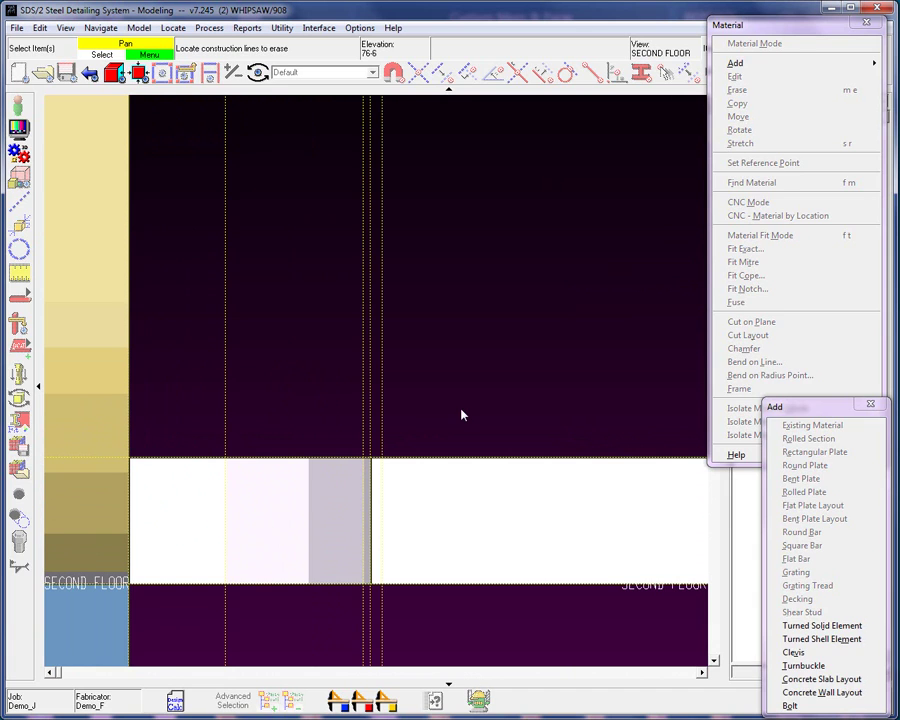
{"action": "left_click", "coordinate": [362, 443]}
{"action": "right_click", "coordinate": [500, 364]}
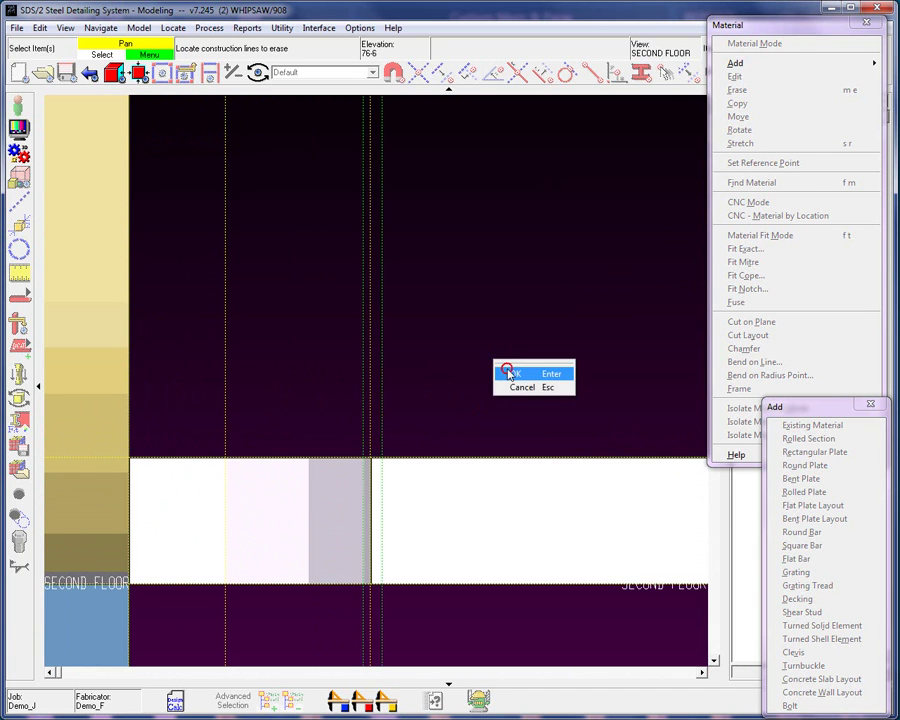
{"action": "left_click", "coordinate": [512, 370]}
{"action": "scroll", "coordinate": [322, 428], "scroll_direction": "down", "scroll_amount": 4}
{"action": "scroll", "coordinate": [322, 428], "scroll_direction": "down", "scroll_amount": 2}
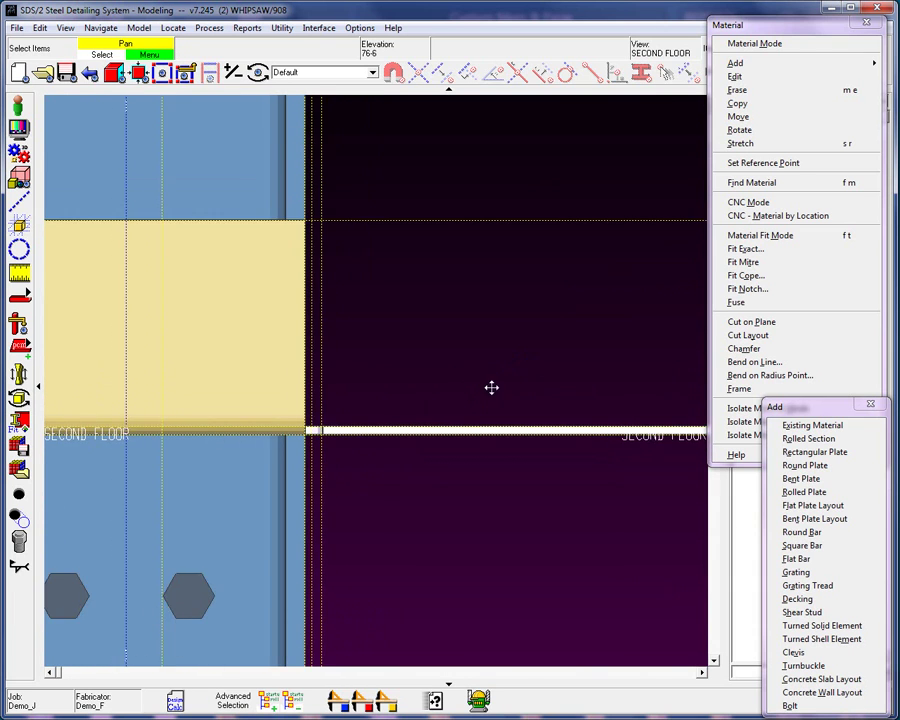
{"action": "middle_click_drag", "start_coordinate": [490, 384], "coordinate": [373, 397]}
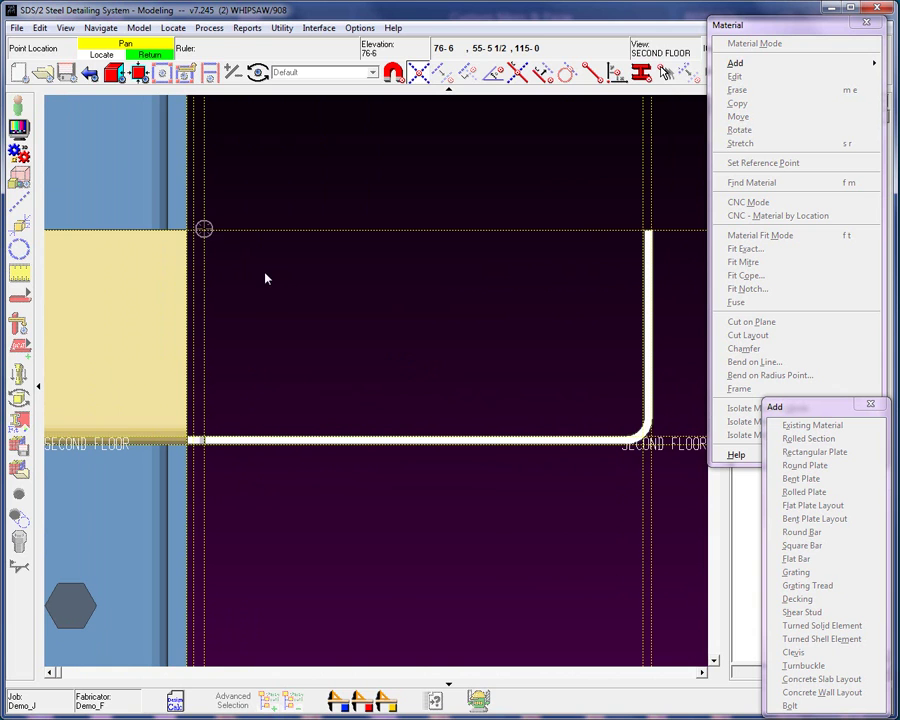
Measure from the top line down to the plate's lower end, reading 5 3/4.
{"action": "left_click", "coordinate": [231, 255]}
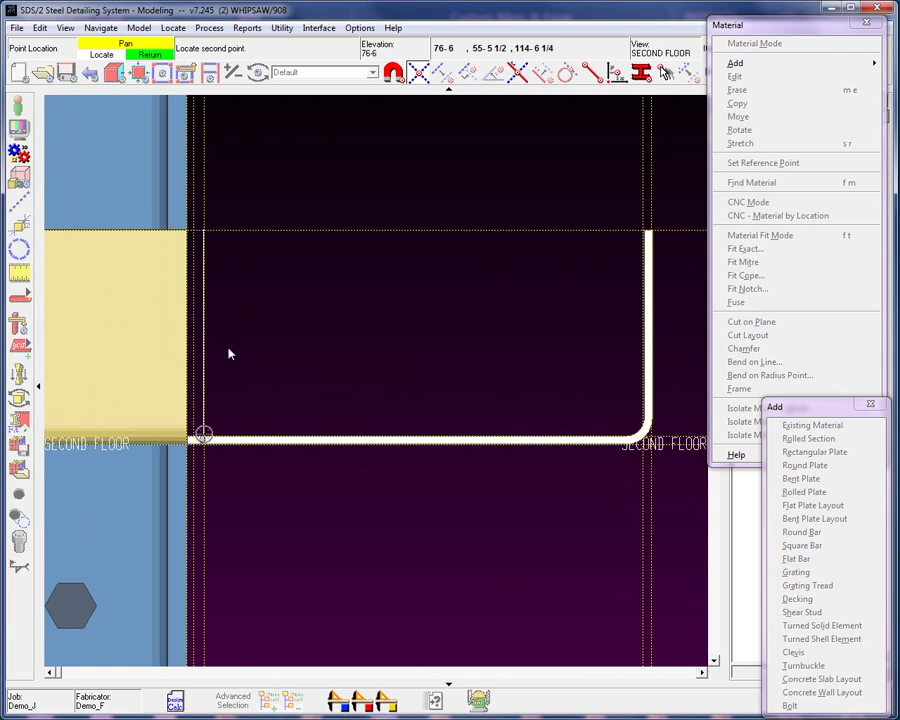
{"action": "left_click", "coordinate": [208, 431]}
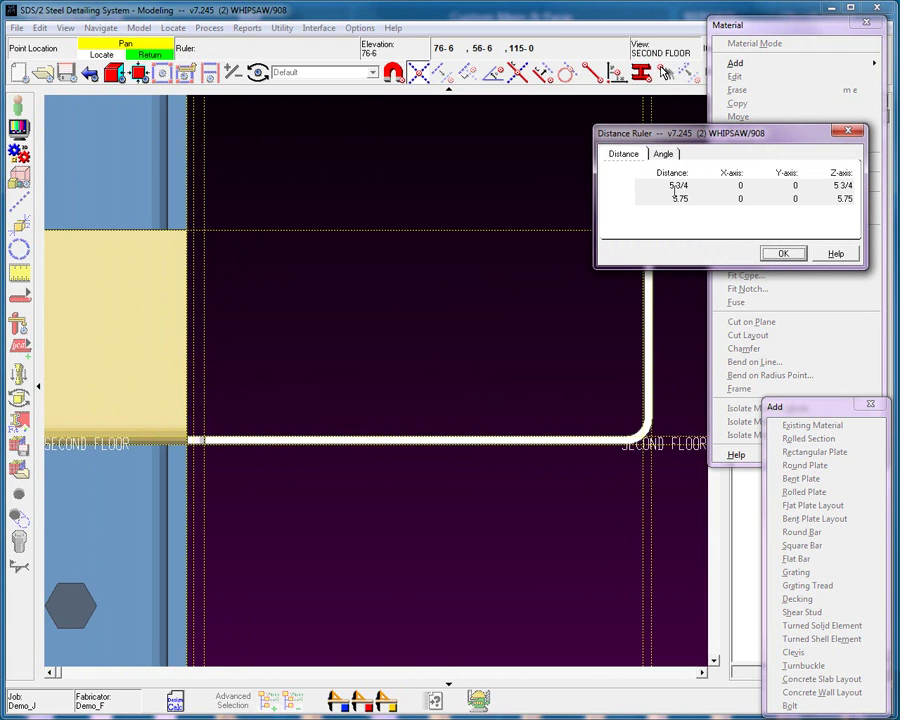
{"action": "left_click", "coordinate": [786, 253]}
{"action": "right_click", "coordinate": [389, 287]}
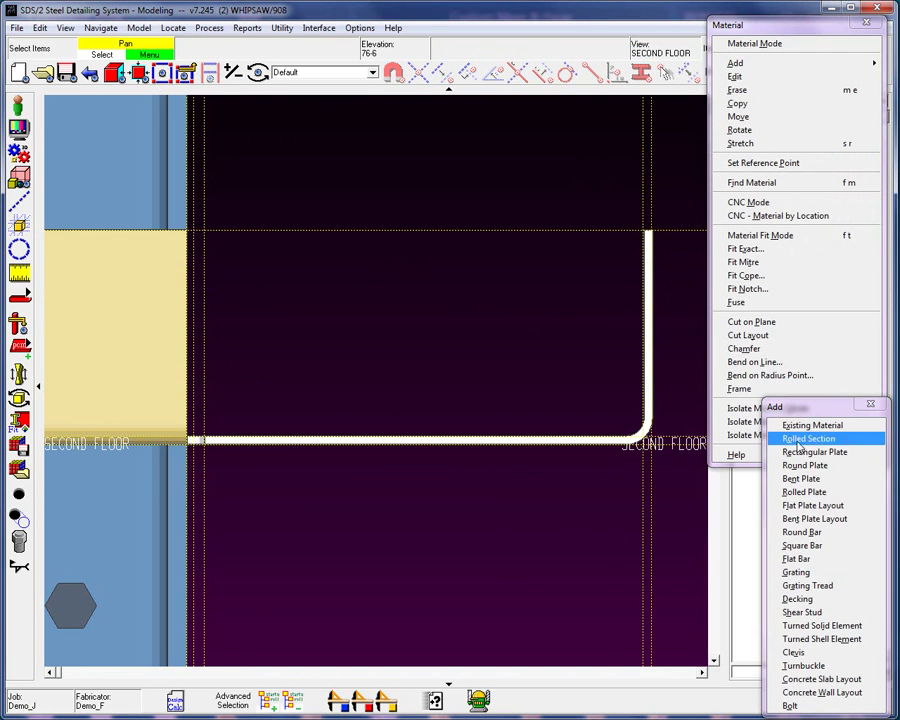
Add a rectangular plate on the bent plate, from the top line to atop the upturned leg.
{"action": "left_click", "coordinate": [829, 454]}
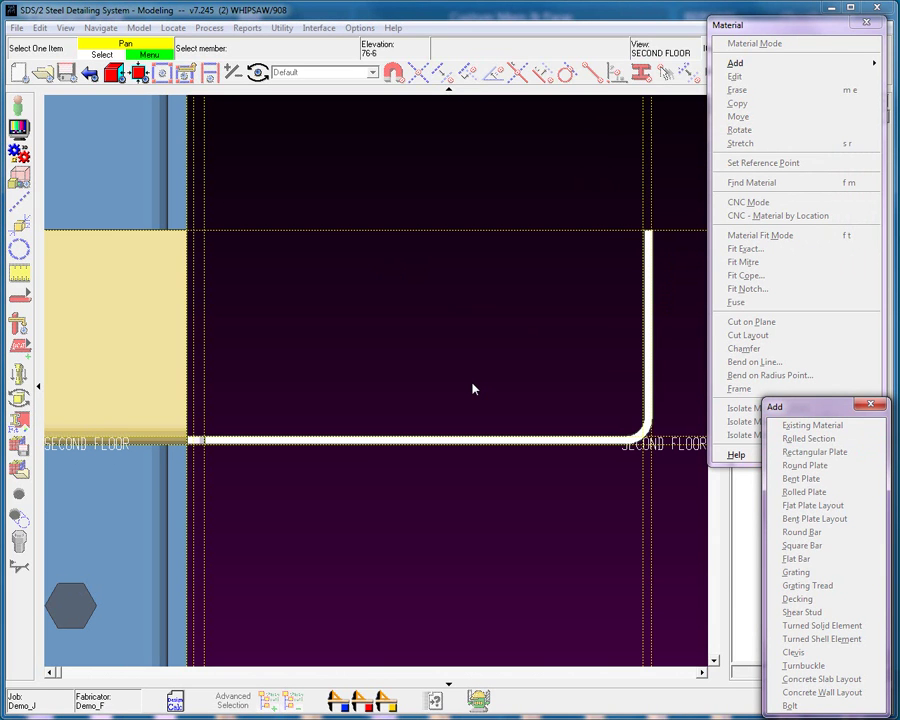
{"action": "left_click", "coordinate": [488, 440]}
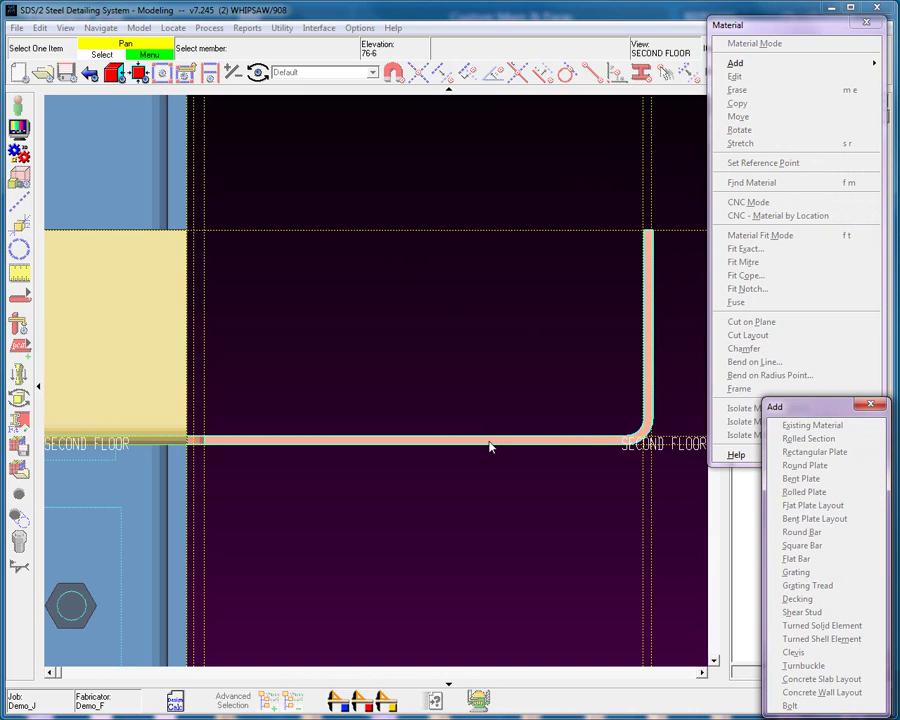
{"action": "left_click", "coordinate": [490, 438]}
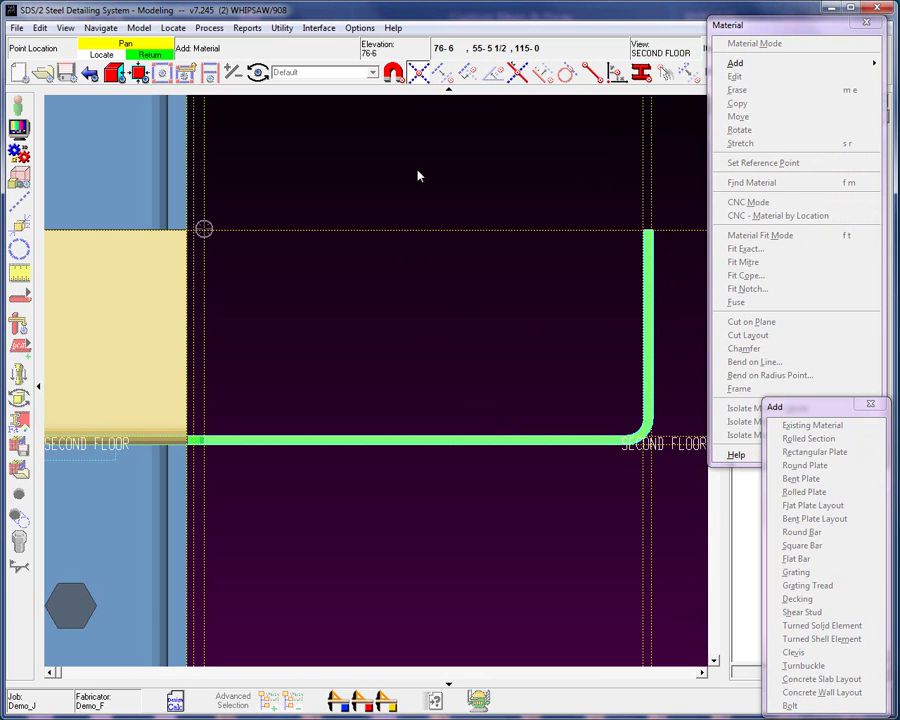
{"action": "left_click", "coordinate": [210, 240]}
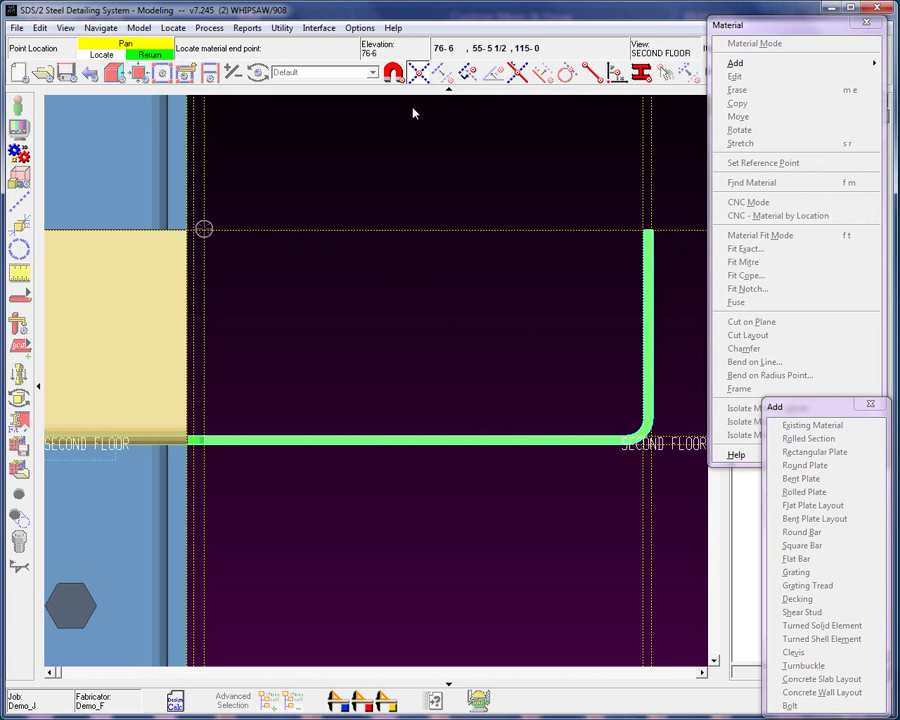
{"action": "left_click", "coordinate": [643, 230]}
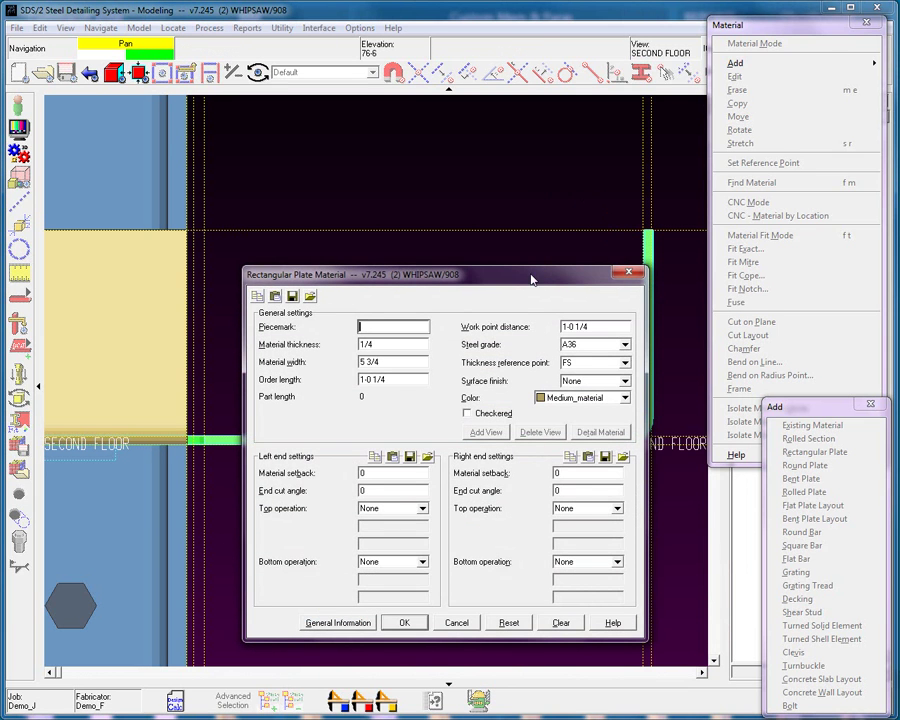
Keep the plate at 1/4 thick and 5 3/4 wide with thickness reference point NS.
{"action": "left_click_drag", "start_coordinate": [557, 273], "coordinate": [635, 178]}
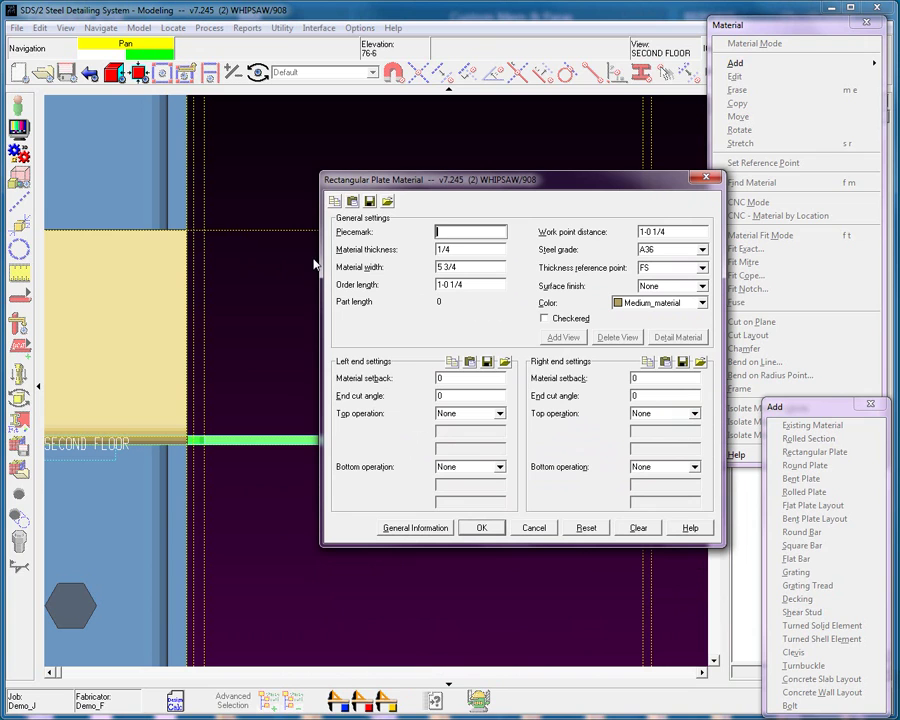
{"action": "left_click", "coordinate": [437, 250]}
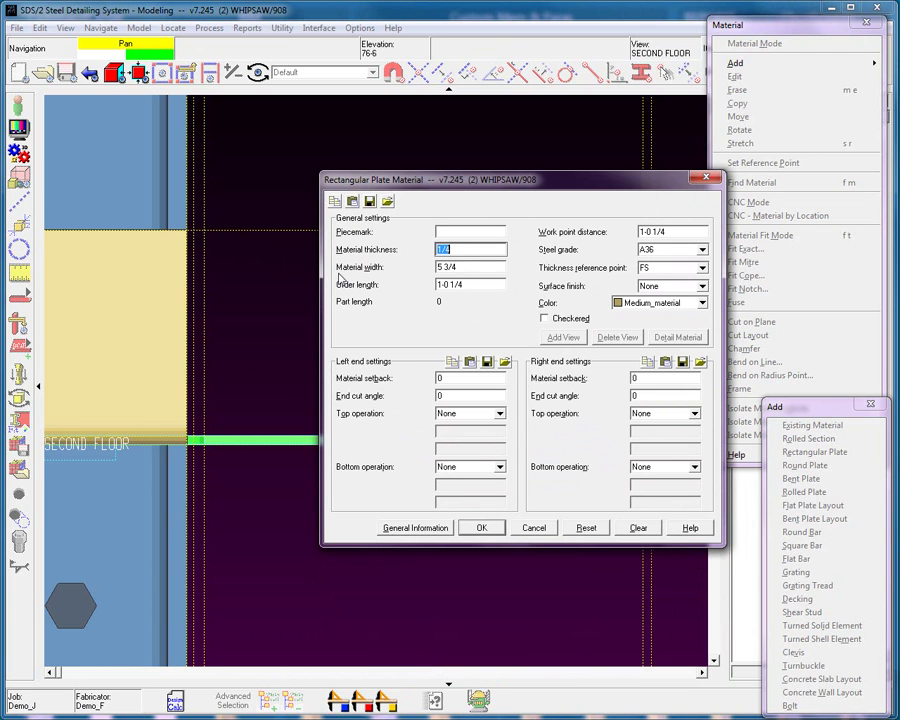
{"action": "key", "text": "Tab"}
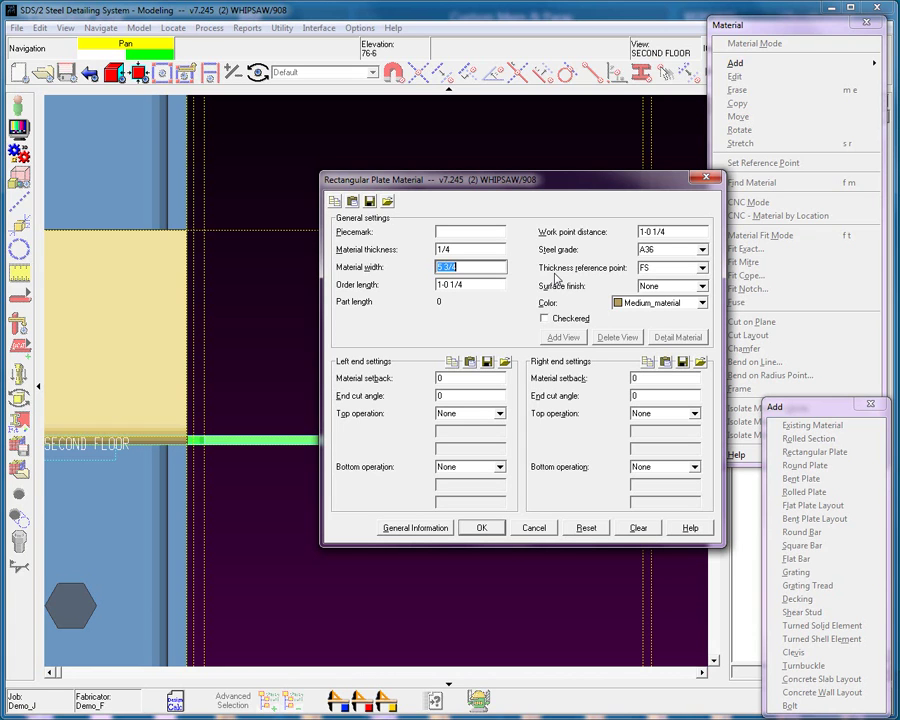
{"action": "left_click", "coordinate": [702, 268]}
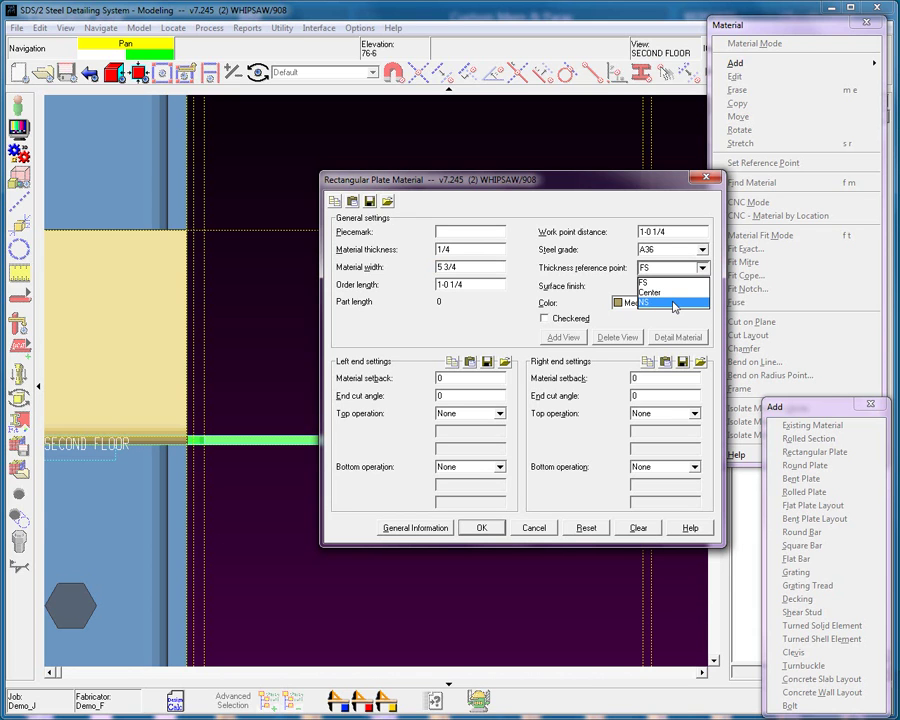
{"action": "left_click", "coordinate": [672, 303]}
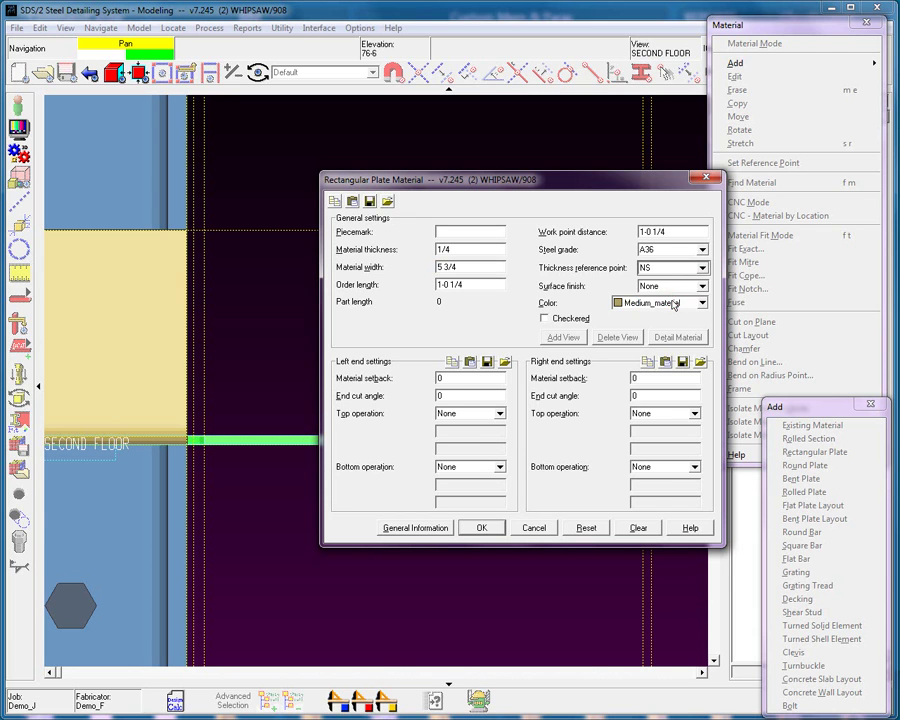
{"action": "left_click_drag", "start_coordinate": [520, 179], "coordinate": [478, 338]}
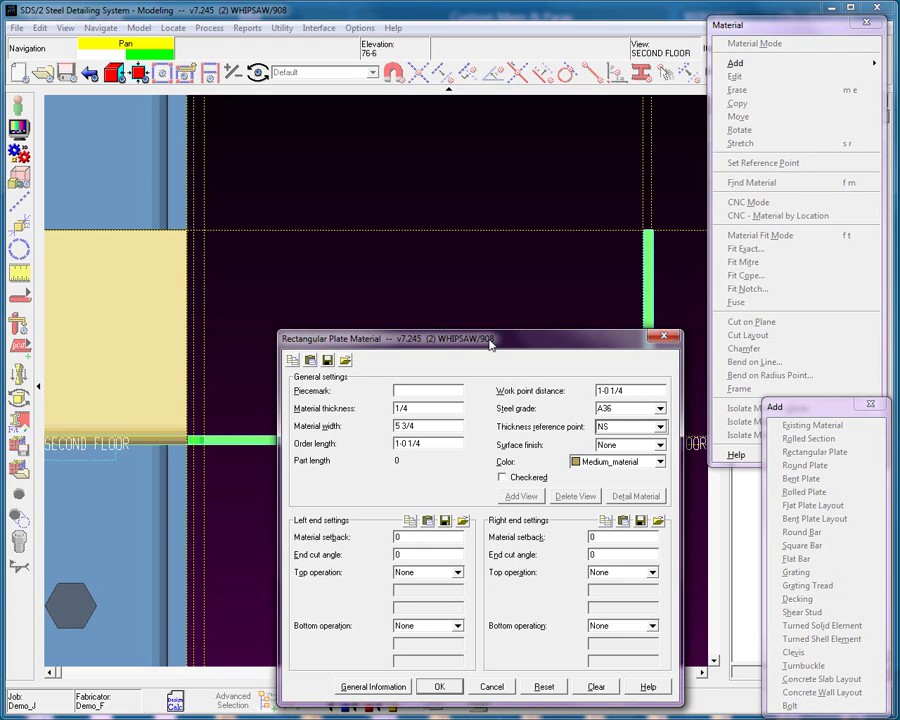
Add a Clip bottom operation to the plate's right end, length 1 and width 1.
{"action": "left_click_drag", "start_coordinate": [400, 338], "coordinate": [208, 259]}
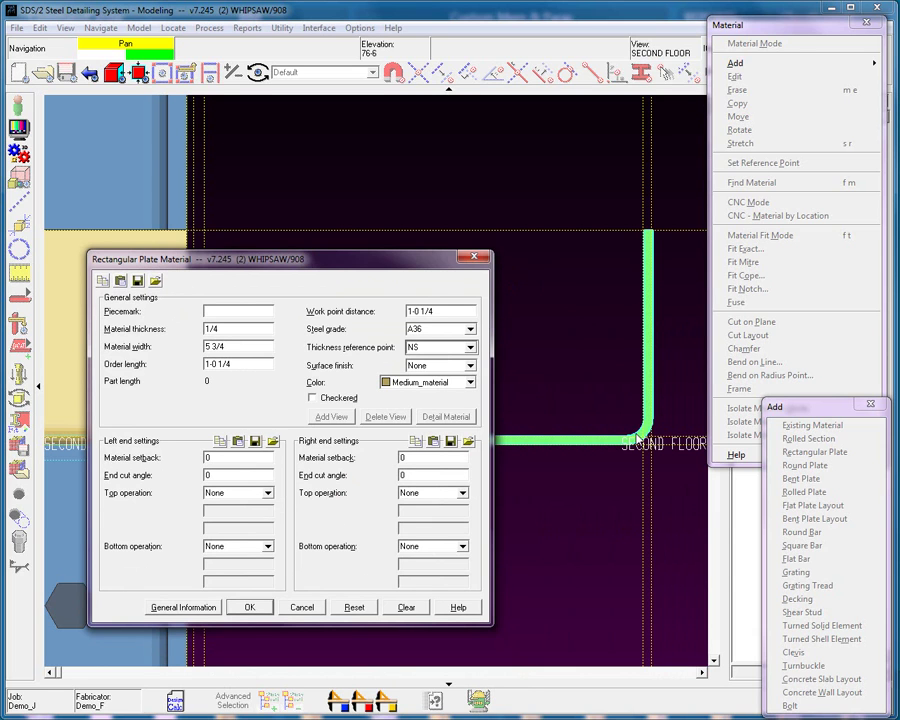
{"action": "left_click", "coordinate": [464, 547]}
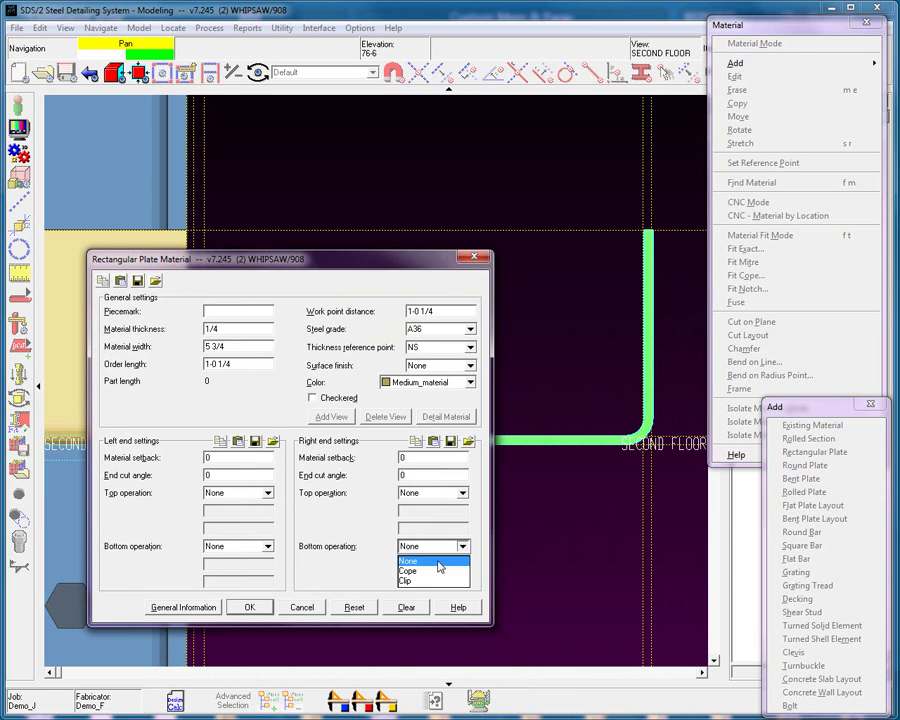
{"action": "left_click", "coordinate": [425, 582]}
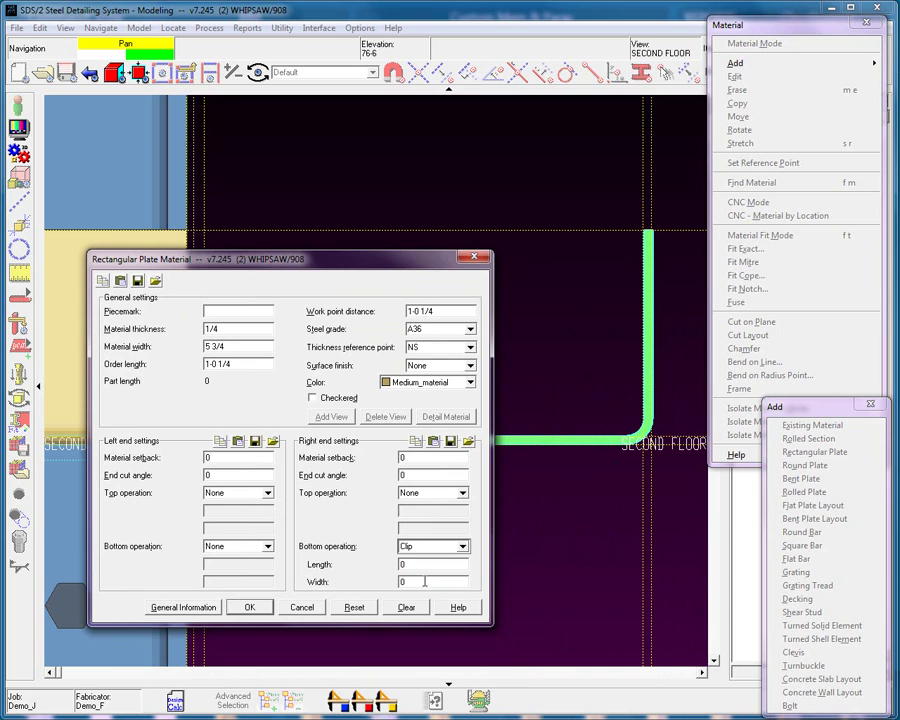
{"action": "left_click", "coordinate": [428, 565]}
{"action": "type", "text": "1"}
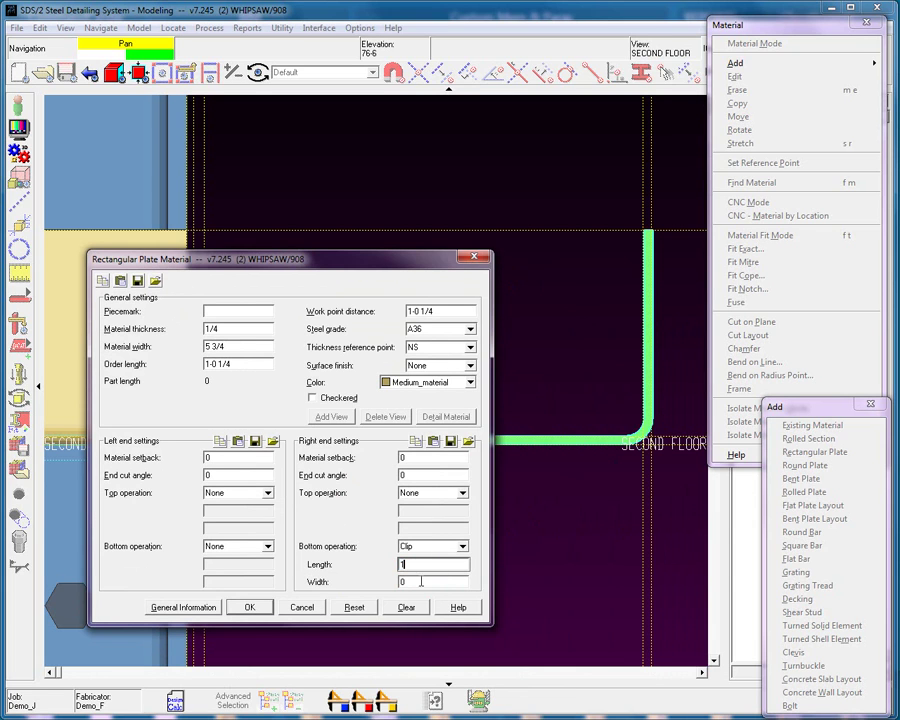
{"action": "key", "text": "Tab"}
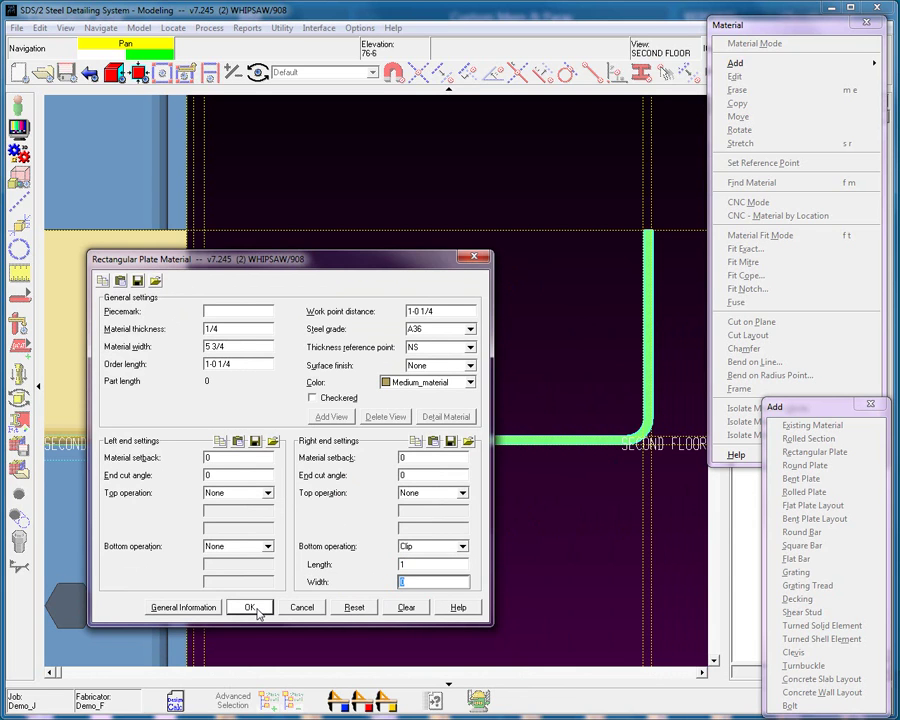
{"action": "type", "text": "1"}
{"action": "key", "text": "Tab"}
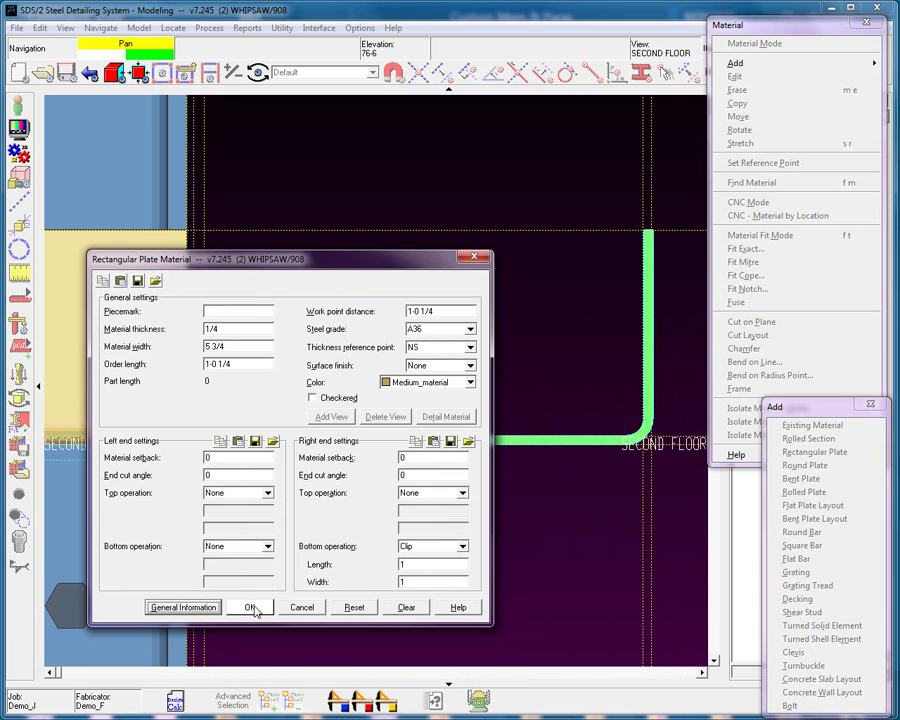
Create the plate with a -90 rotation about Y and locate its reference point at the floor line.
{"action": "left_click", "coordinate": [252, 609]}
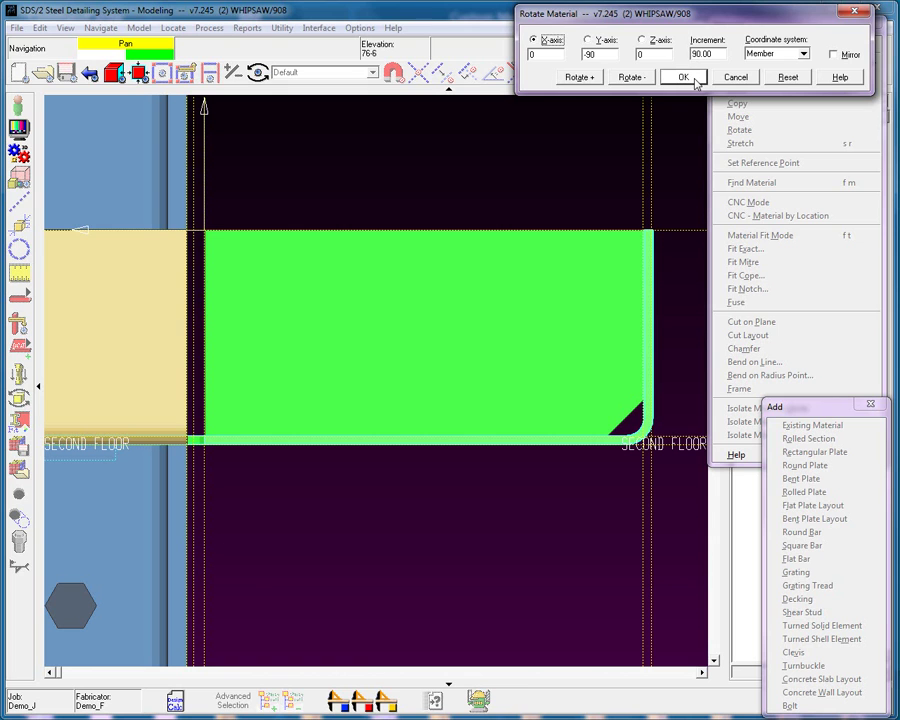
{"action": "left_click", "coordinate": [696, 83]}
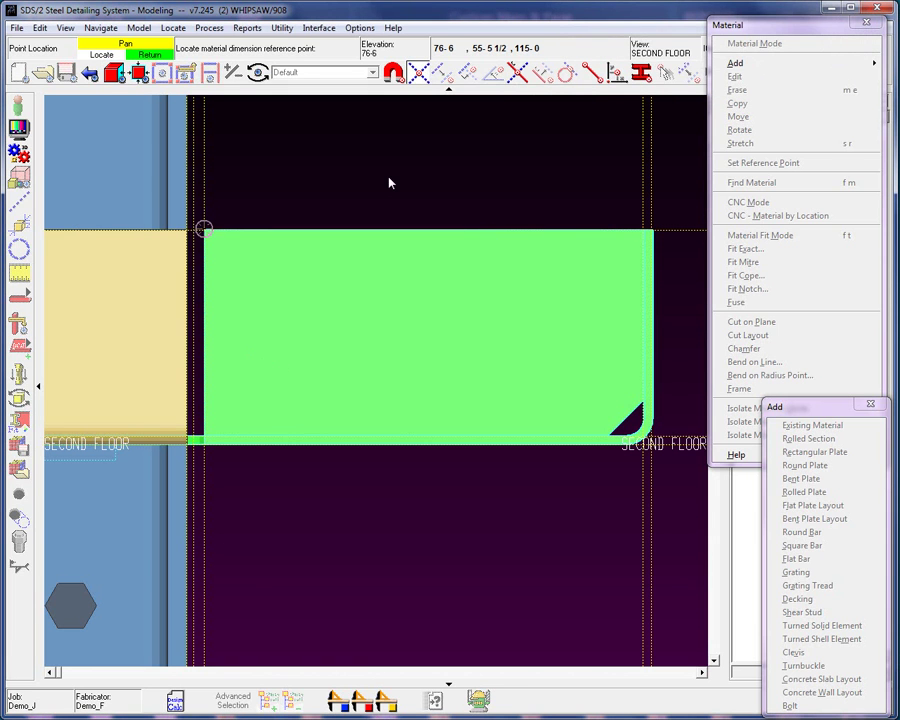
{"action": "middle_click_drag", "start_coordinate": [370, 193], "coordinate": [593, 167]}
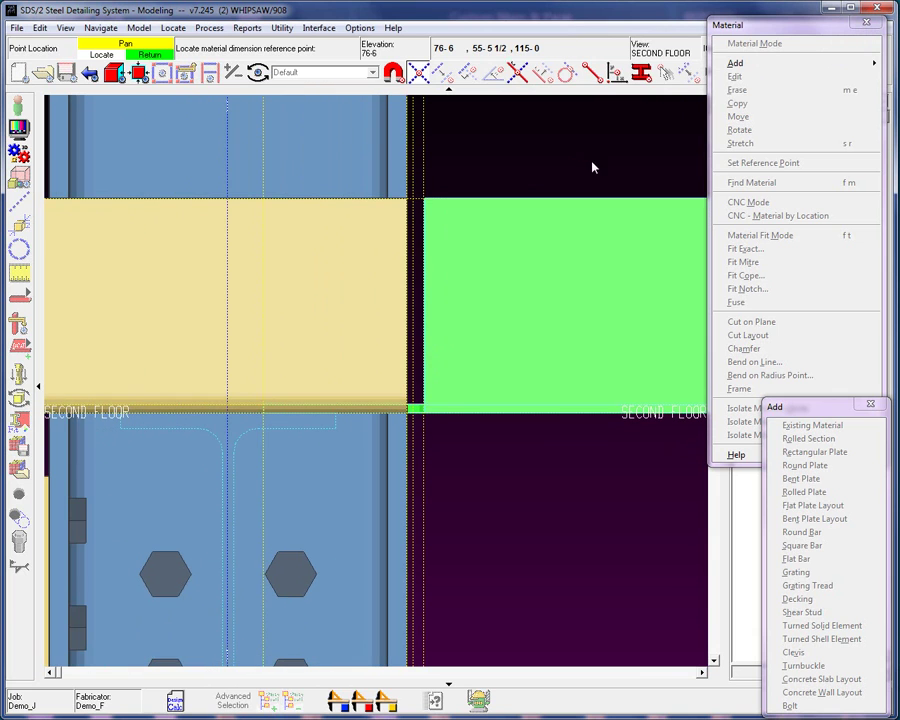
{"action": "left_click", "coordinate": [228, 428]}
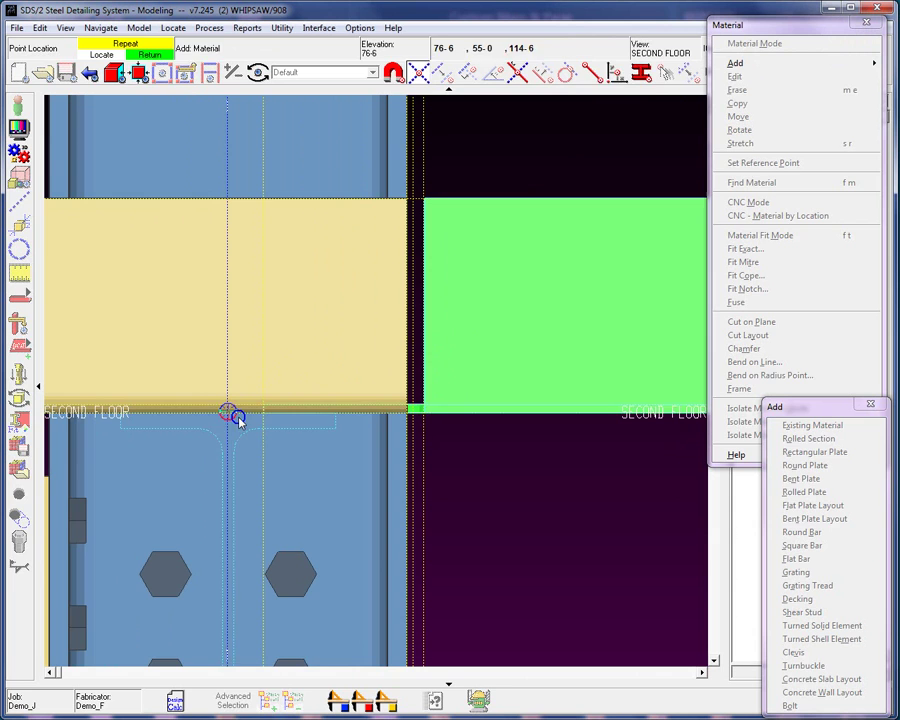
Place the cap plate at the pour stop's end, then orbit and select it for inspection.
{"action": "left_click", "coordinate": [230, 413]}
{"action": "scroll", "coordinate": [483, 391], "scroll_direction": "down", "scroll_amount": 5}
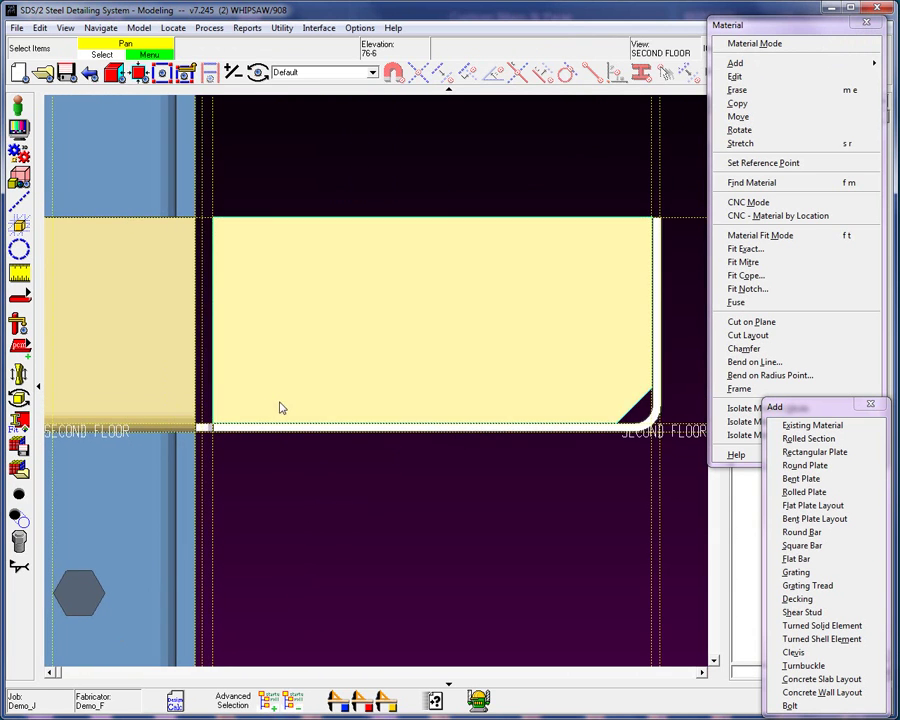
{"action": "middle_click_drag", "start_coordinate": [301, 363], "coordinate": [623, 424]}
{"action": "scroll", "coordinate": [270, 380], "scroll_direction": "up", "scroll_amount": 3}
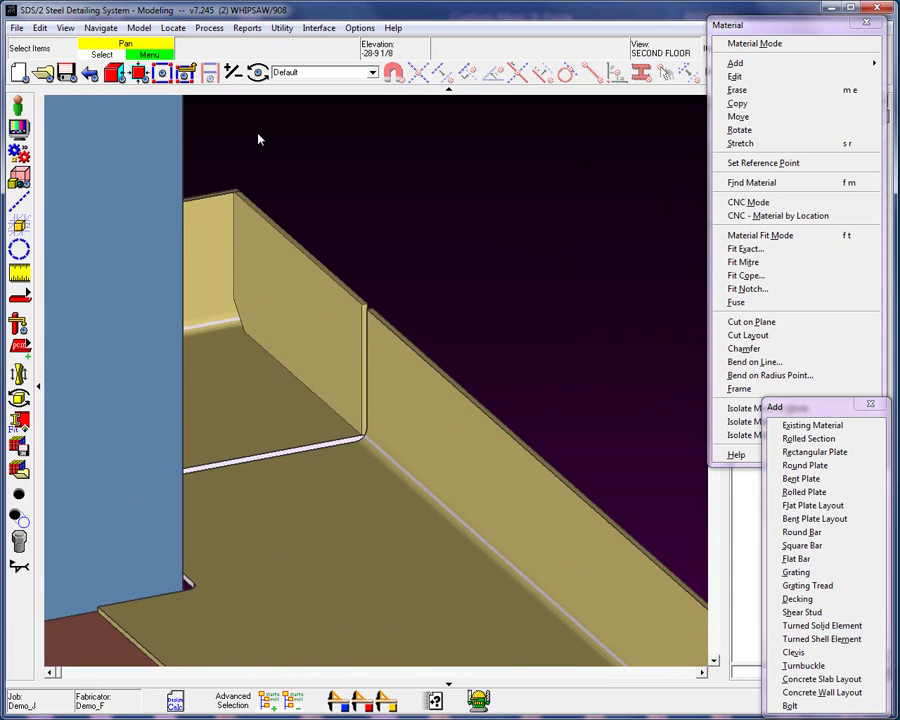
{"action": "scroll", "coordinate": [241, 193], "scroll_direction": "up", "scroll_amount": 2}
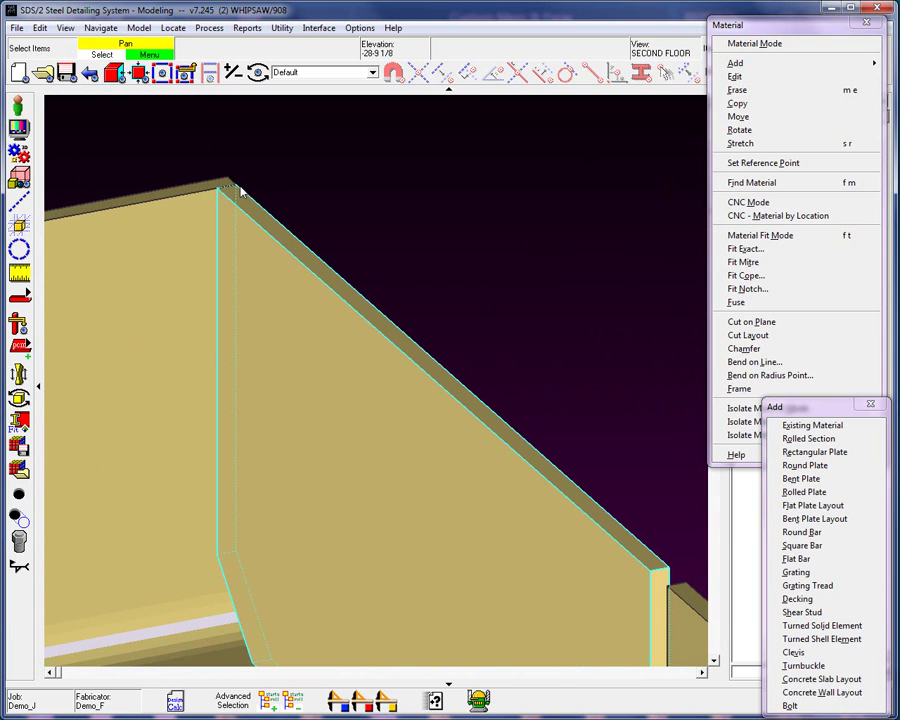
{"action": "left_click", "coordinate": [405, 324]}
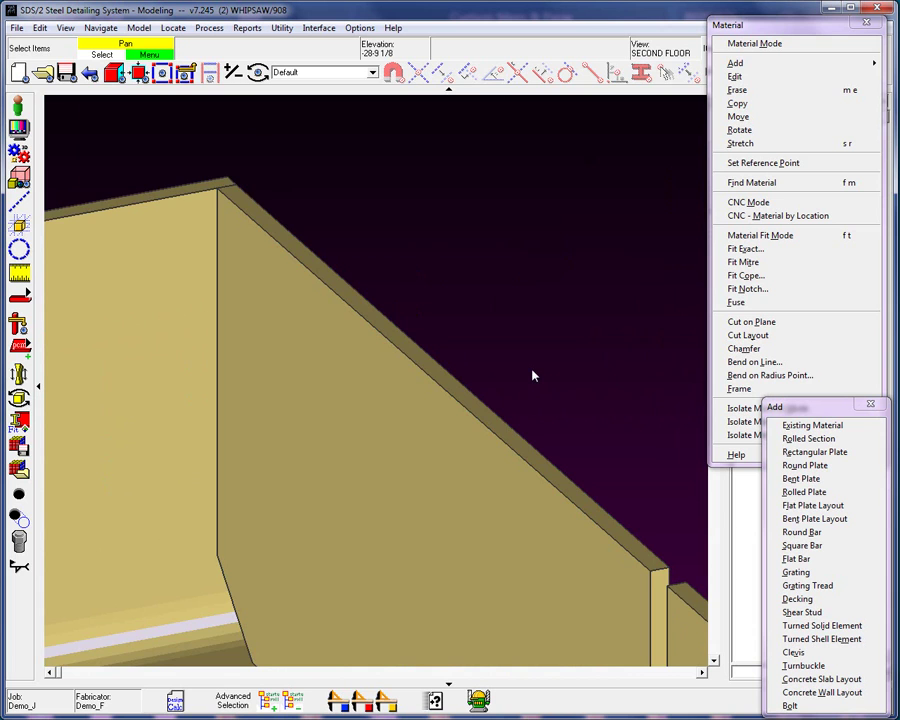
Clear every construction line, then orbit briefly and snap back to the flat elevation with Home.
{"action": "key", "text": "Home"}
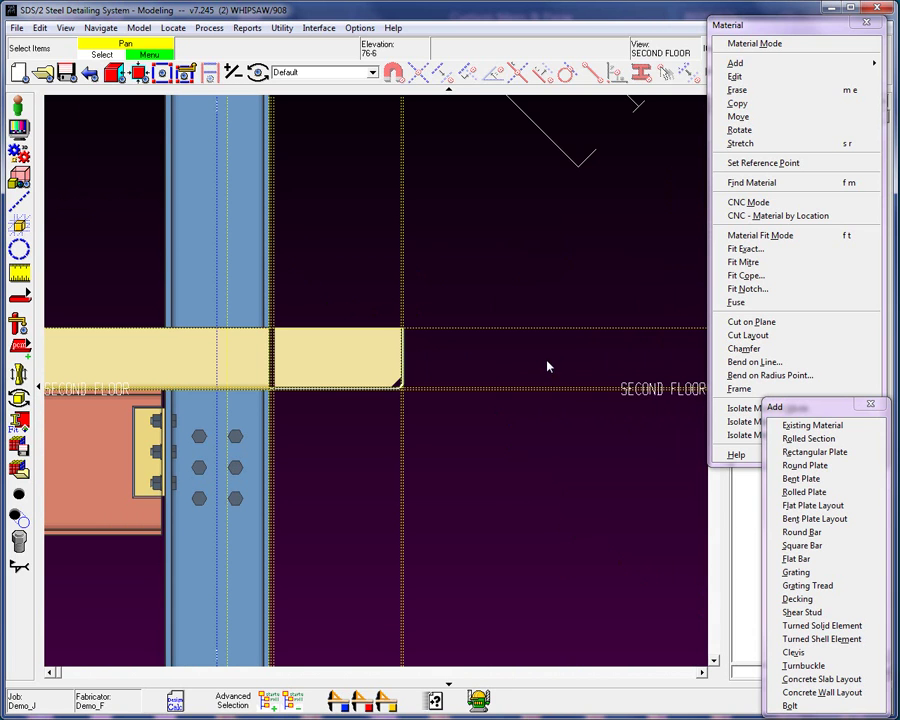
{"action": "key", "text": "c"}
{"action": "left_click", "coordinate": [410, 372]}
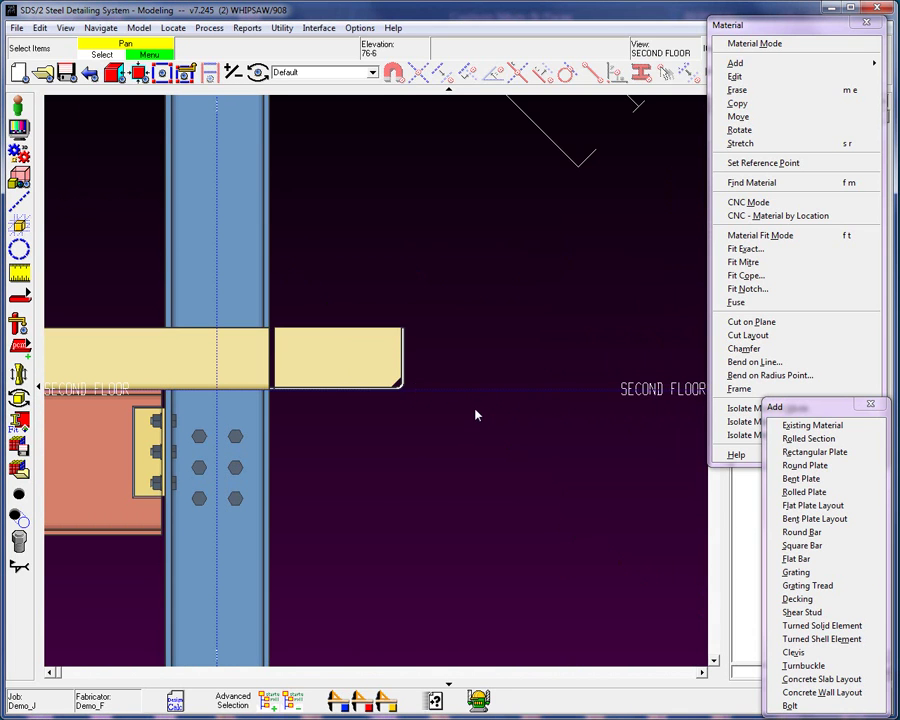
{"action": "middle_click_drag", "start_coordinate": [476, 415], "coordinate": [665, 434]}
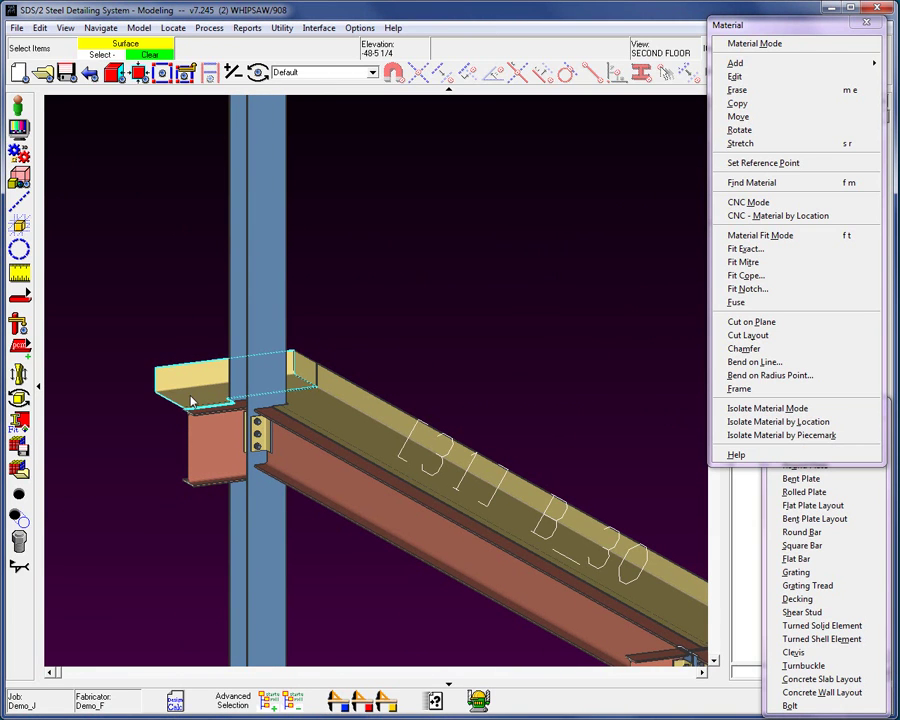
{"action": "key", "text": "Home"}
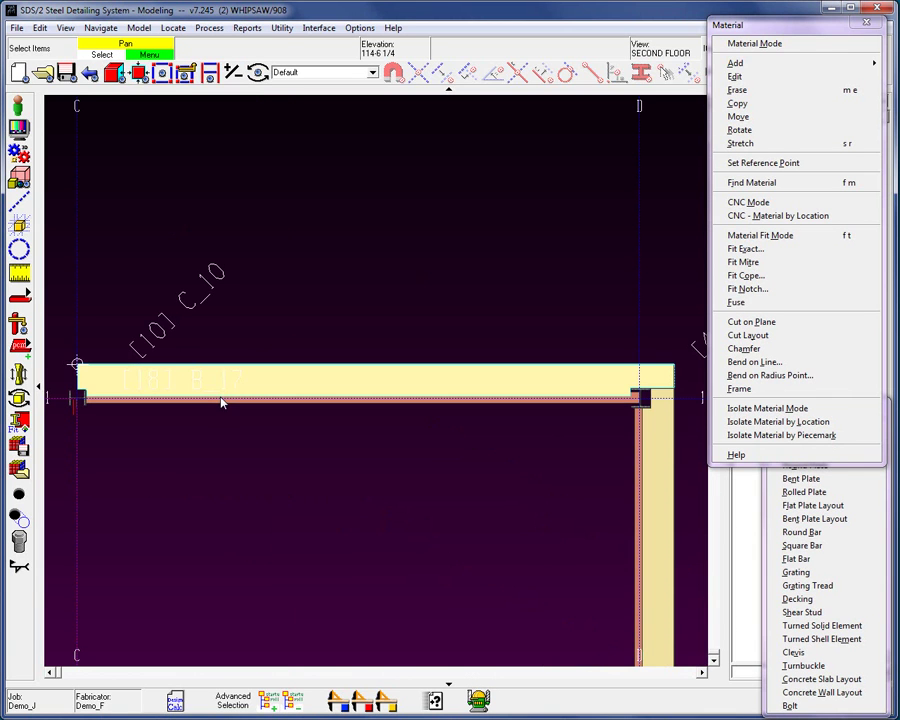
{"action": "scroll", "coordinate": [176, 368], "scroll_direction": "up", "scroll_amount": 3}
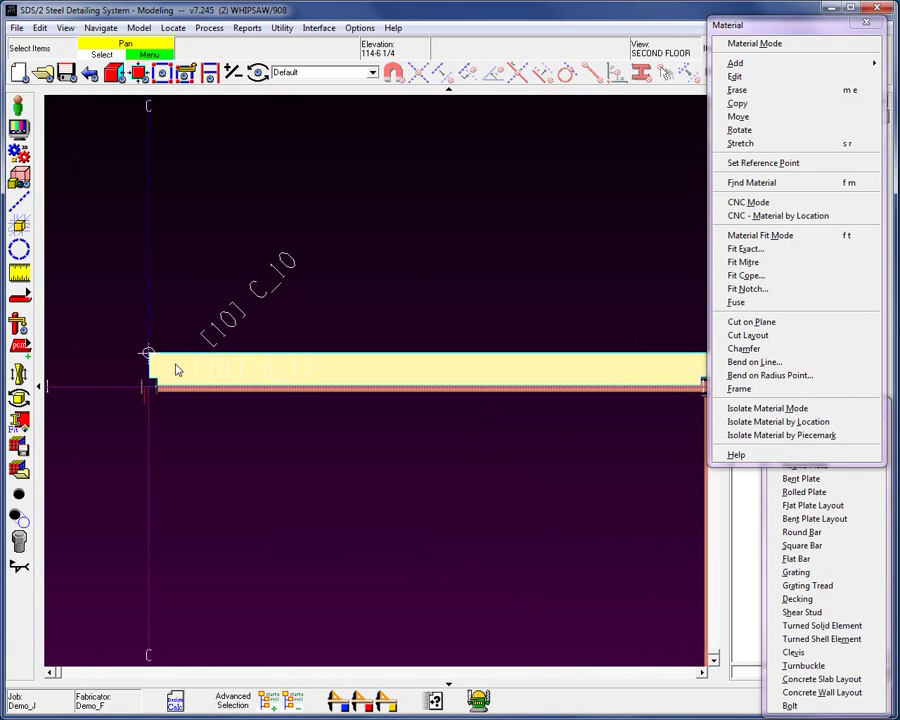
{"action": "scroll", "coordinate": [176, 370], "scroll_direction": "up", "scroll_amount": 1}
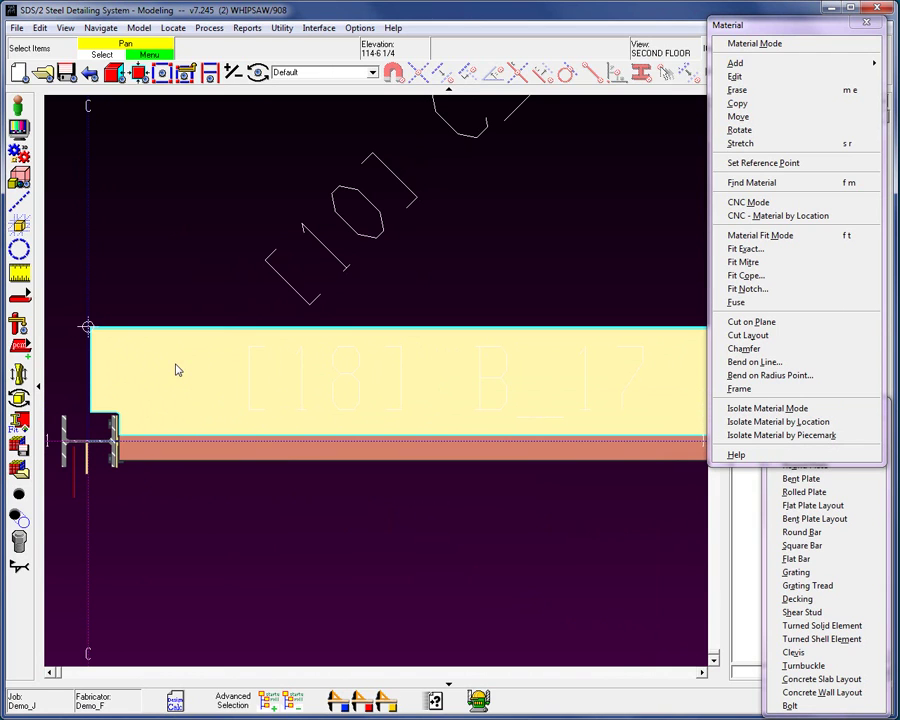
{"action": "scroll", "coordinate": [175, 370], "scroll_direction": "down", "scroll_amount": 5}
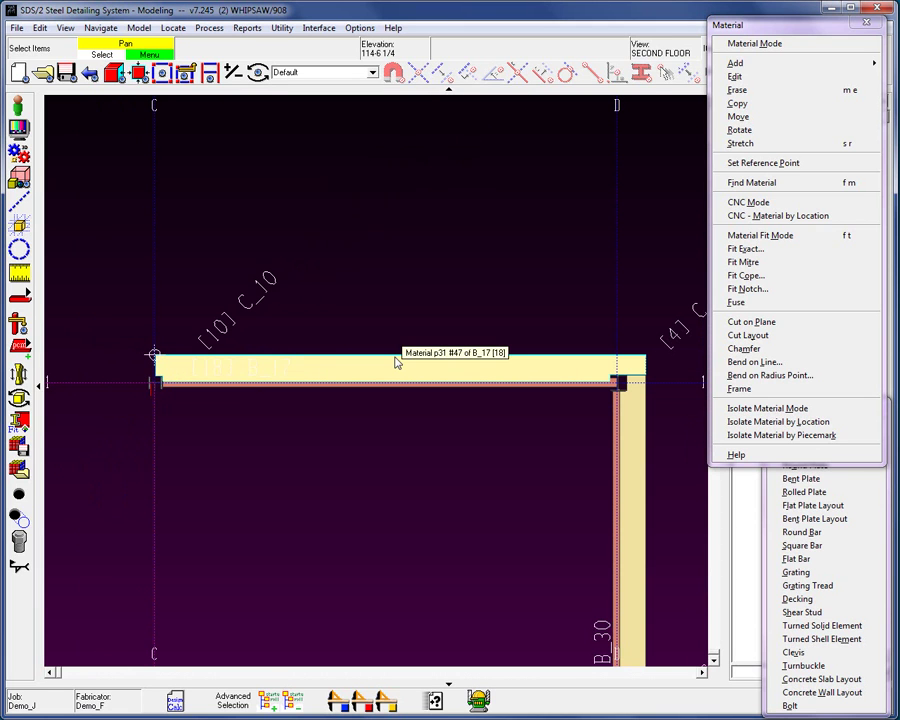
Cancel a base construction line, then measure beam B_17 end to end at 26-6.
{"action": "key", "text": "a"}
{"action": "left_click", "coordinate": [447, 75]}
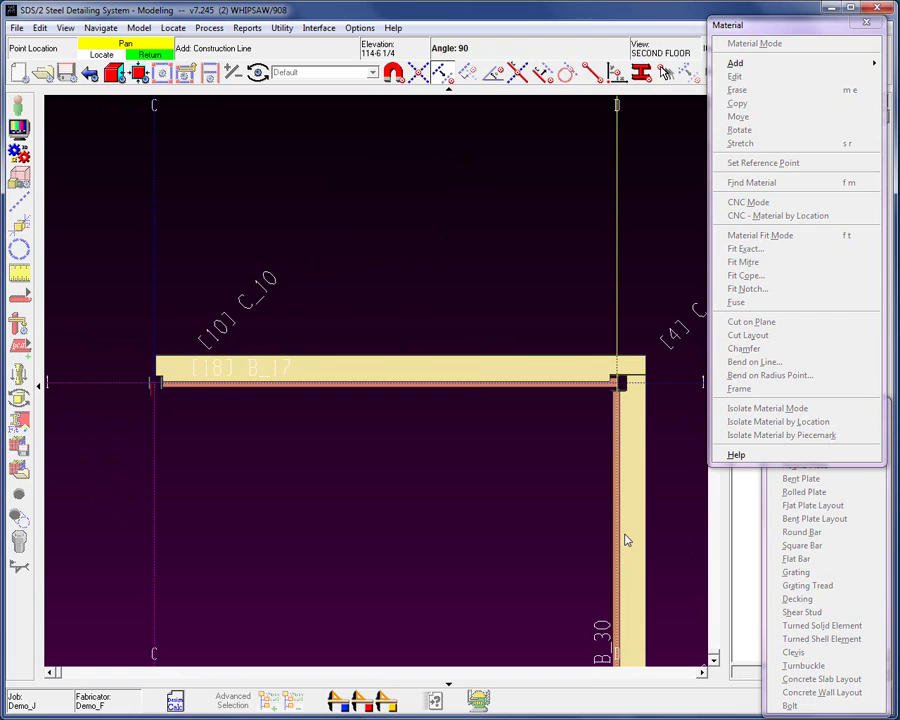
{"action": "left_click", "coordinate": [625, 540]}
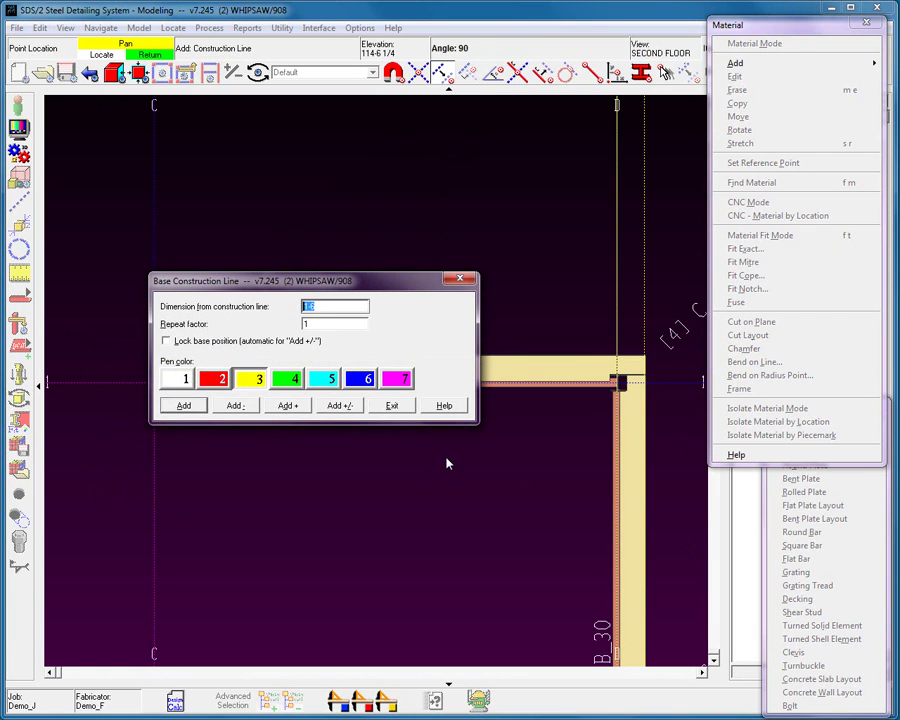
{"action": "key", "text": "Escape"}
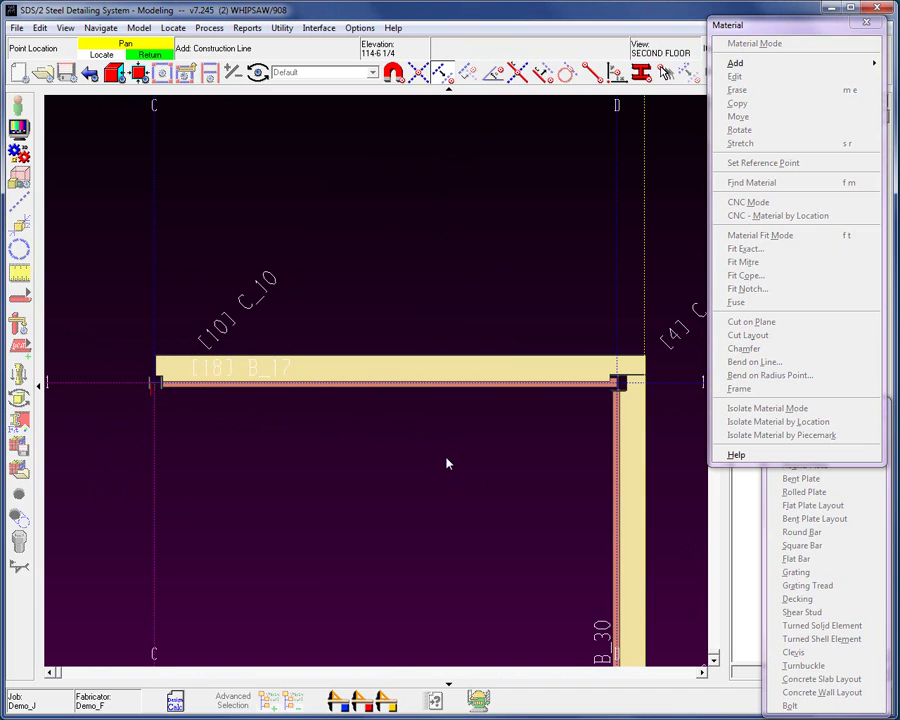
{"action": "right_click", "coordinate": [447, 461]}
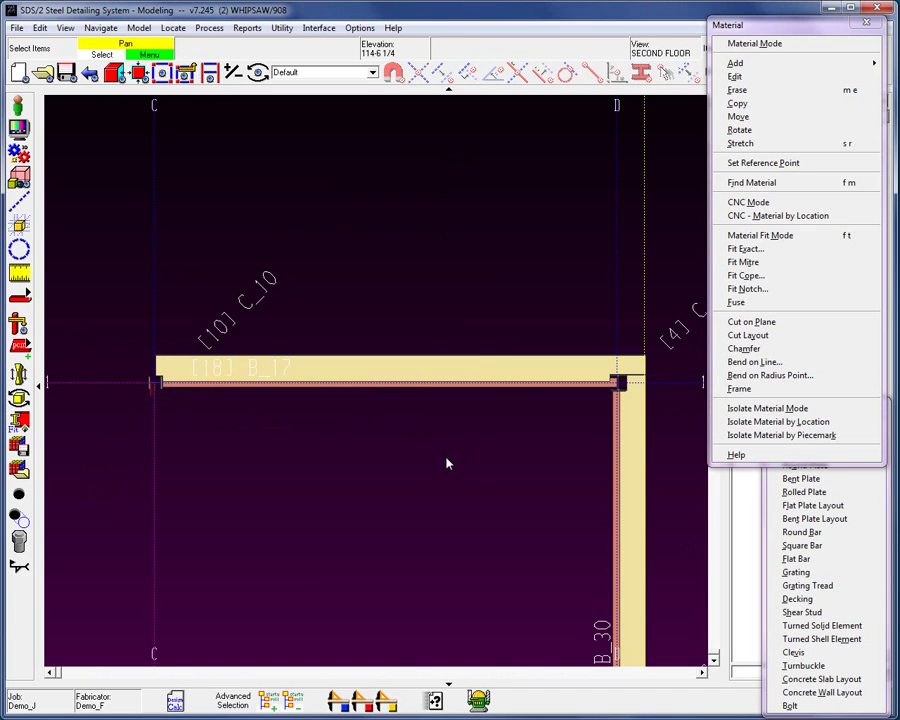
{"action": "left_click", "coordinate": [184, 430]}
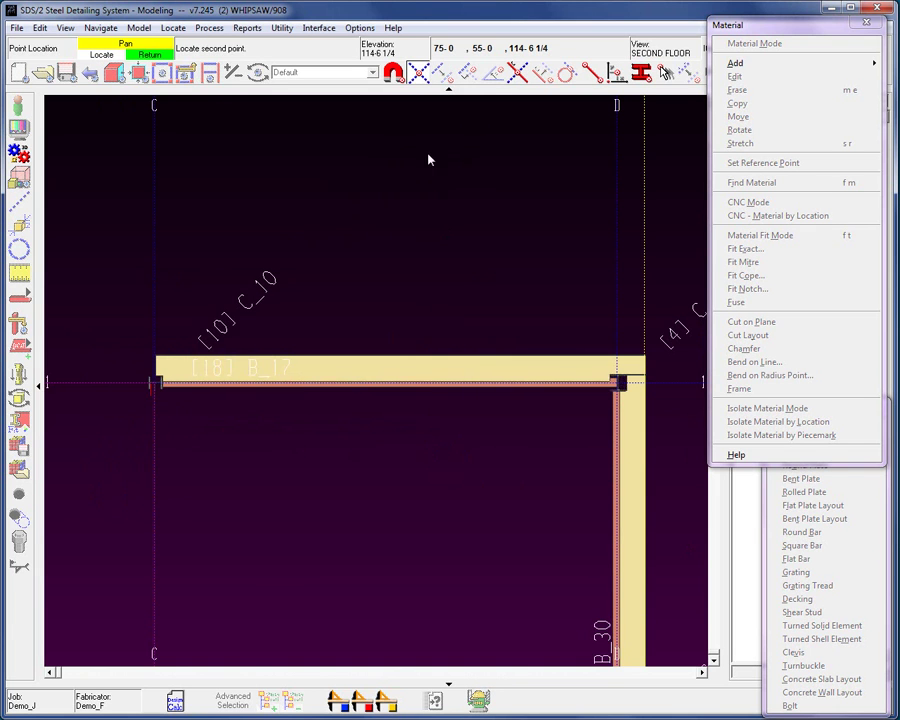
{"action": "left_click", "coordinate": [668, 395]}
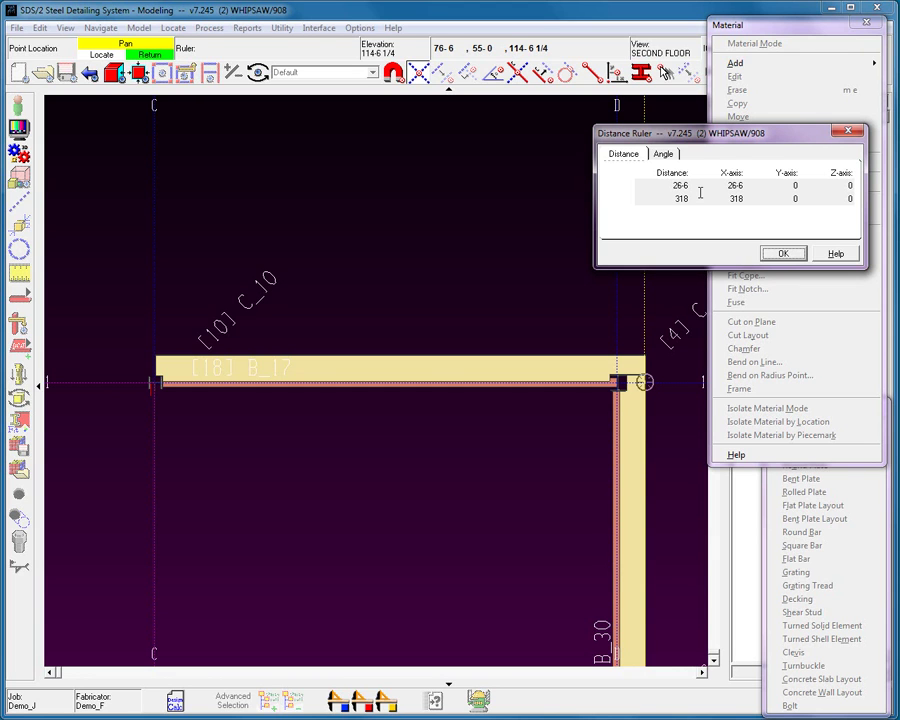
{"action": "key", "text": "Return"}
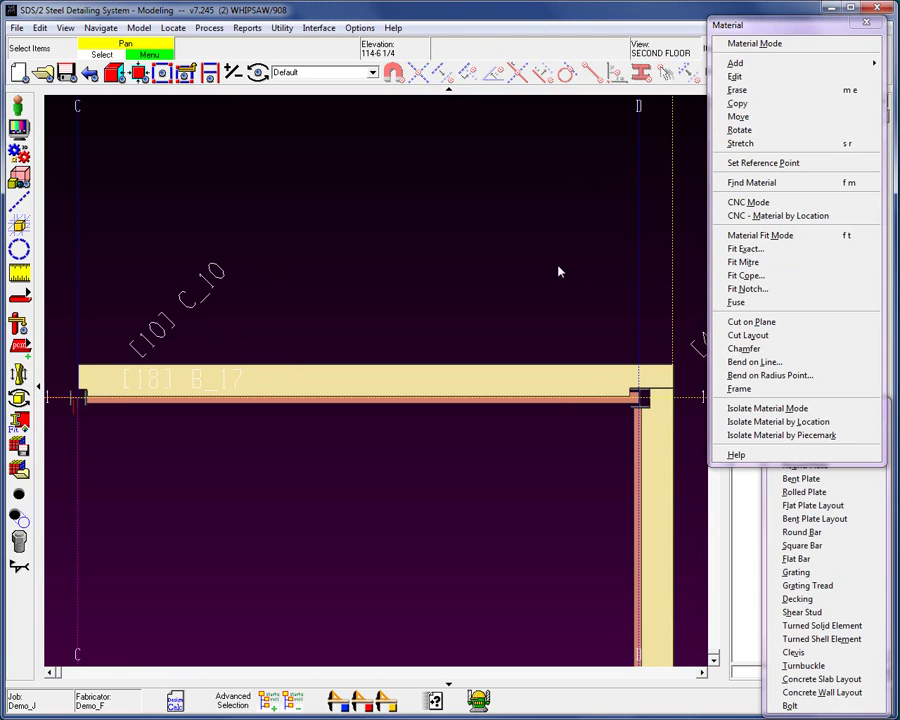
Add a construction line 6 from the base, then 17 more spaced 1-6 apart.
{"action": "key", "text": "a"}
{"action": "key", "text": "c"}
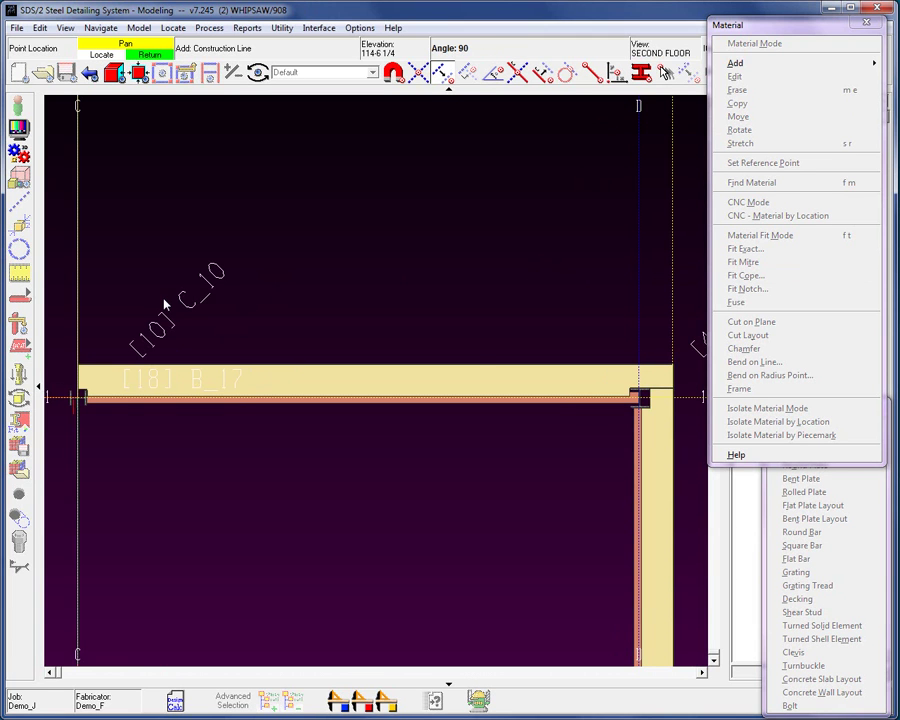
{"action": "left_click", "coordinate": [131, 315]}
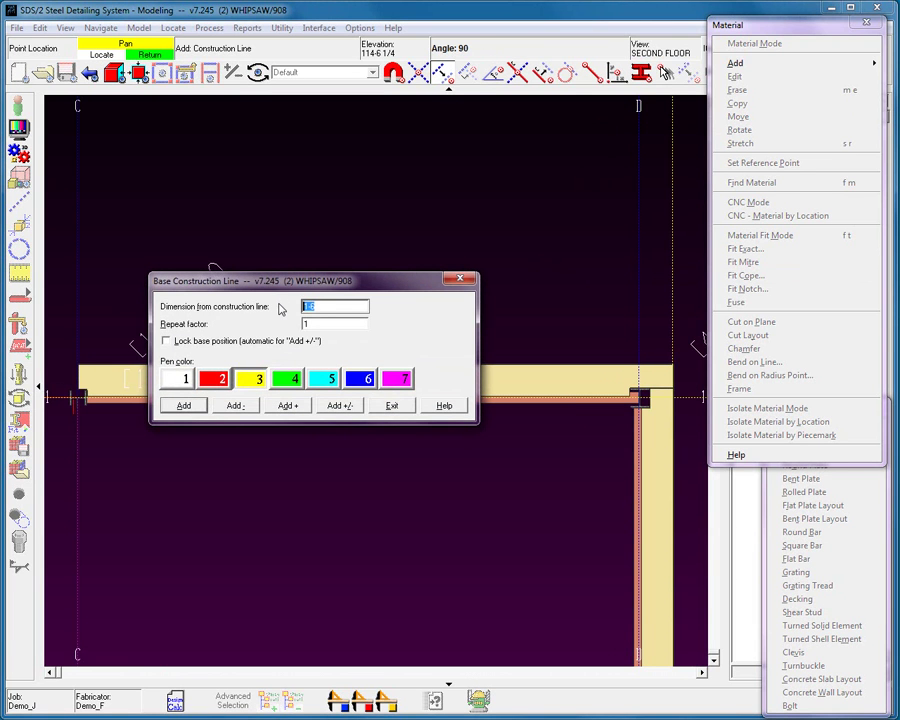
{"action": "type", "text": "6"}
{"action": "key", "text": "Return"}
{"action": "type", "text": "1-6"}
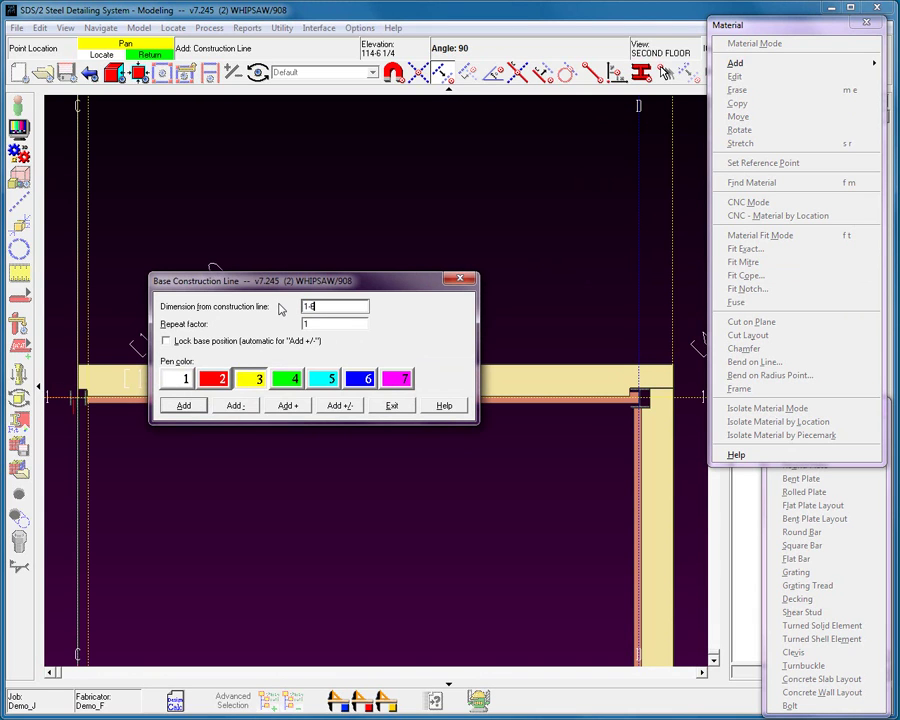
{"action": "key", "text": "Tab"}
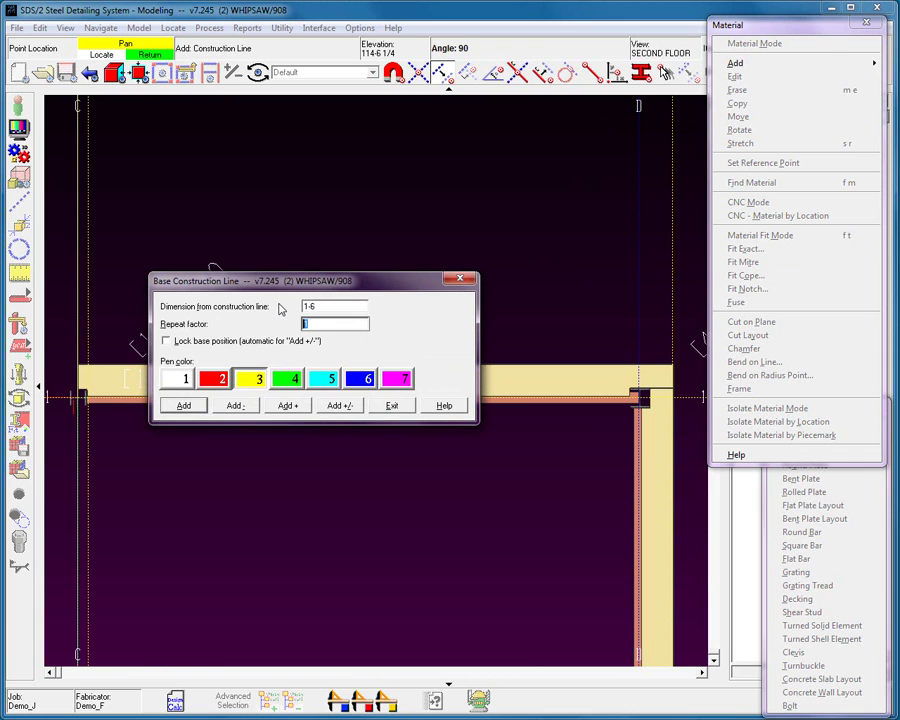
{"action": "type", "text": "17"}
{"action": "key", "text": "Return"}
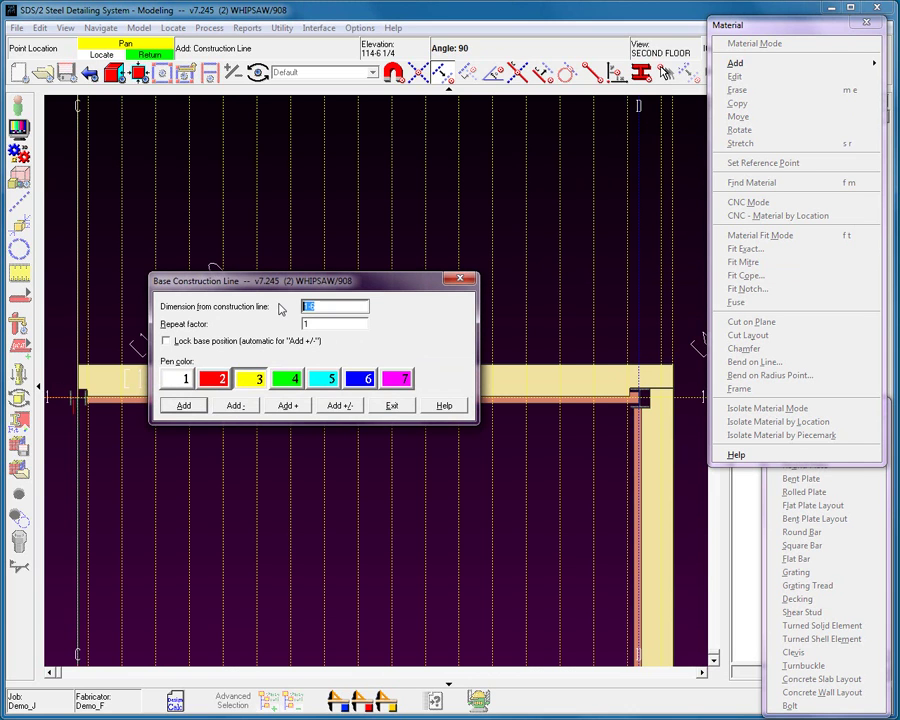
{"action": "left_click", "coordinate": [393, 406]}
{"action": "scroll", "coordinate": [72, 376], "scroll_direction": "up", "scroll_amount": 5}
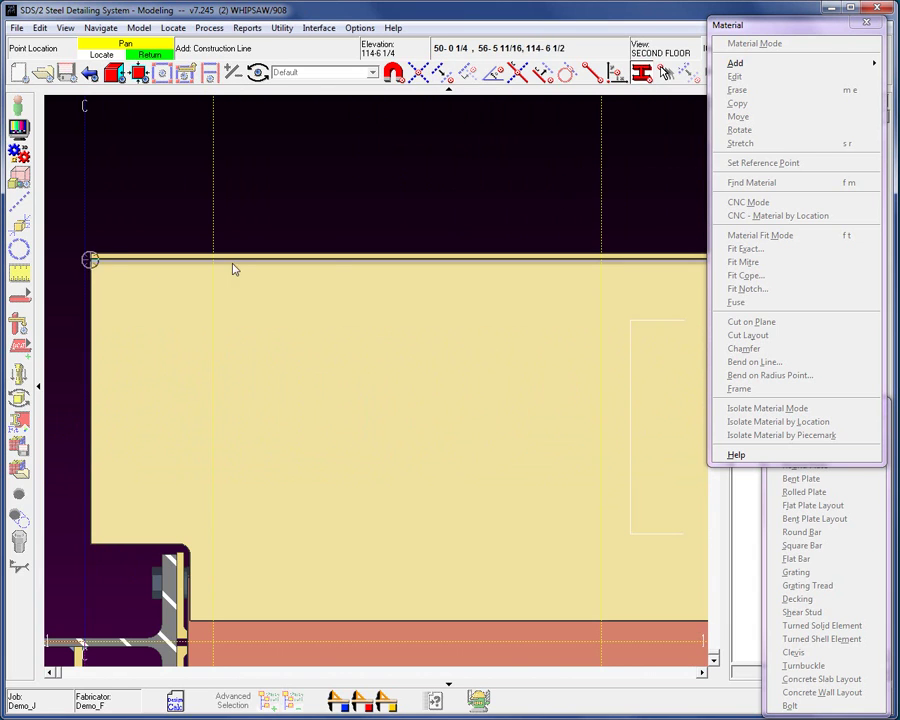
Draw a horizontal construction line from beam B_17's top-left corner along its top edge, then end line placement.
{"action": "scroll", "coordinate": [90, 263], "scroll_direction": "up", "scroll_amount": 2}
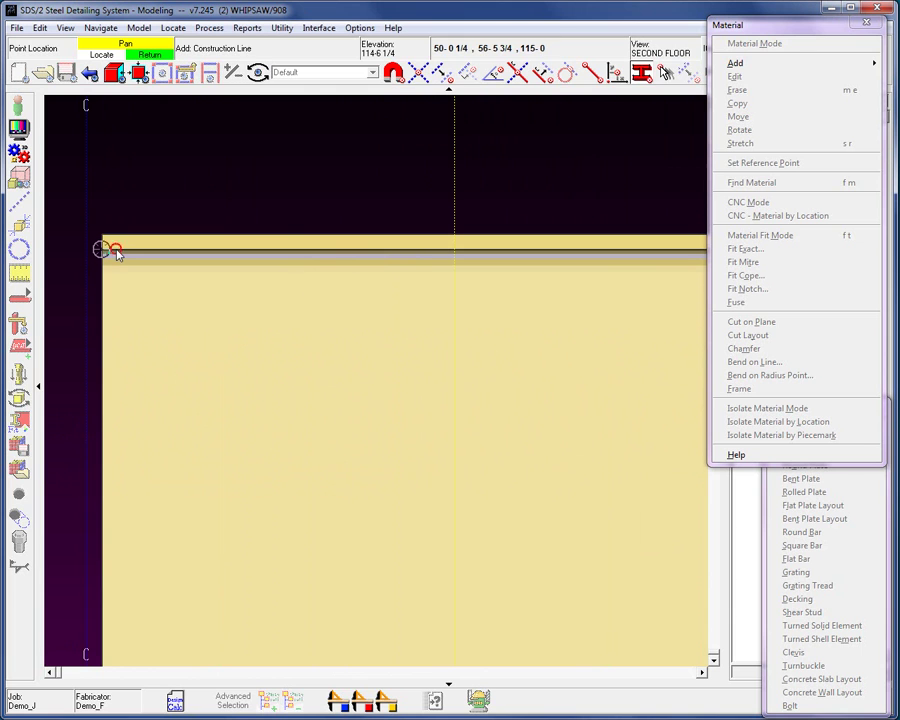
{"action": "left_click", "coordinate": [116, 256]}
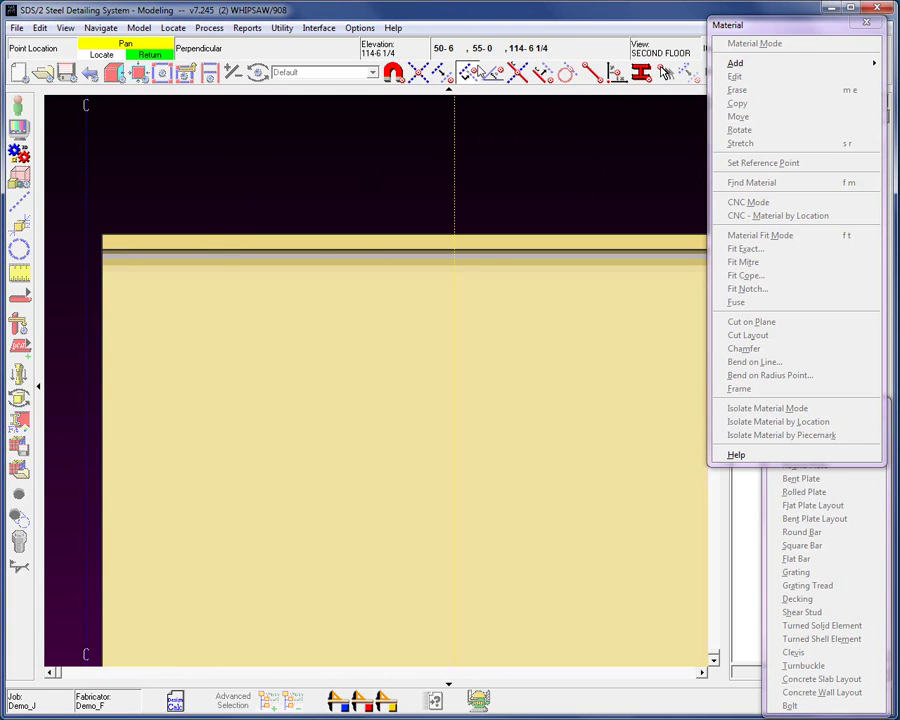
{"action": "left_click", "coordinate": [155, 332]}
{"action": "scroll", "coordinate": [120, 305], "scroll_direction": "down", "scroll_amount": 5}
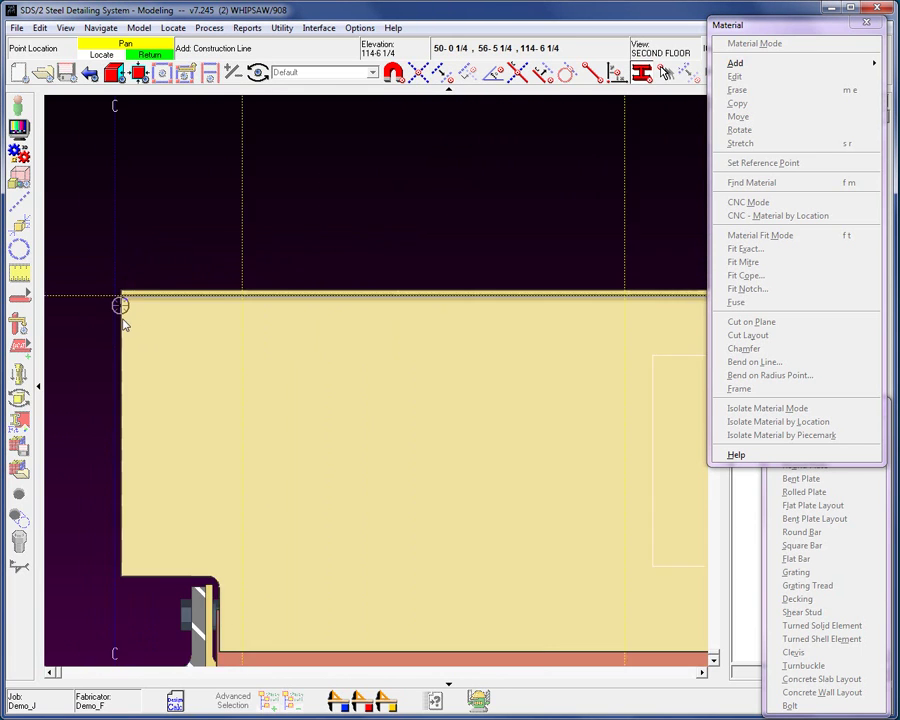
{"action": "scroll", "coordinate": [116, 316], "scroll_direction": "down", "scroll_amount": 3}
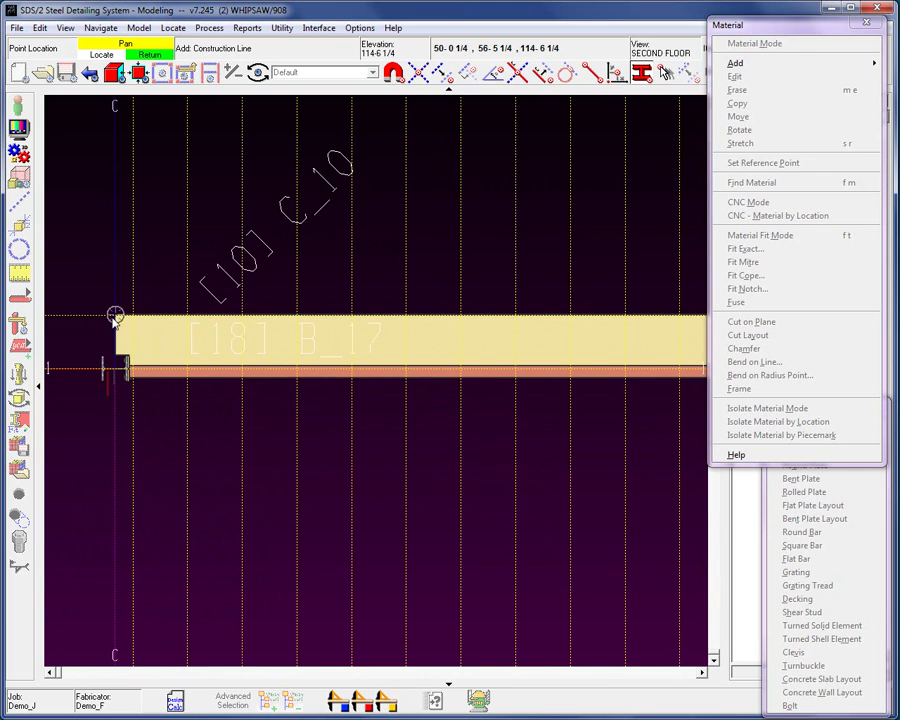
{"action": "scroll", "coordinate": [98, 332], "scroll_direction": "up", "scroll_amount": 5}
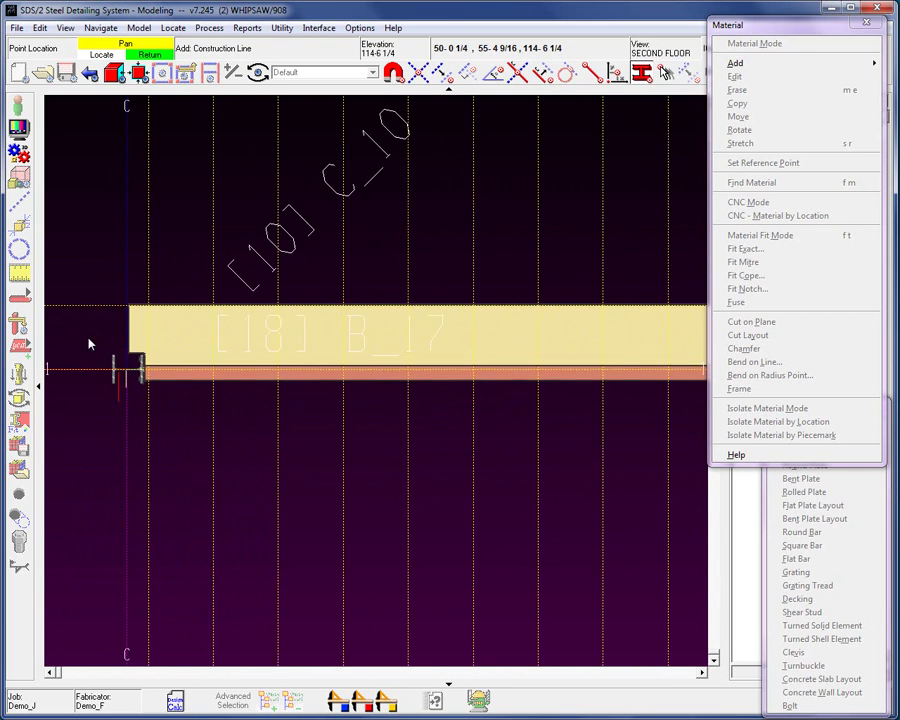
{"action": "right_click", "coordinate": [306, 232]}
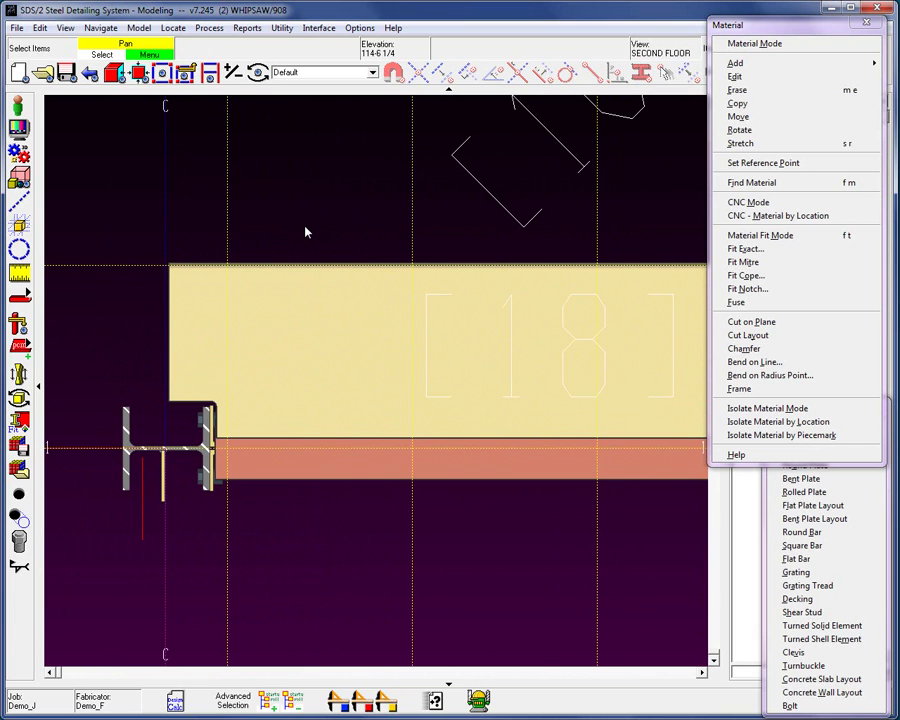
With beam B_17 selected, shift the view depth 2 3/4 out so the elevation reads 114-9.
{"action": "left_click", "coordinate": [343, 375]}
{"action": "left_click", "coordinate": [65, 27]}
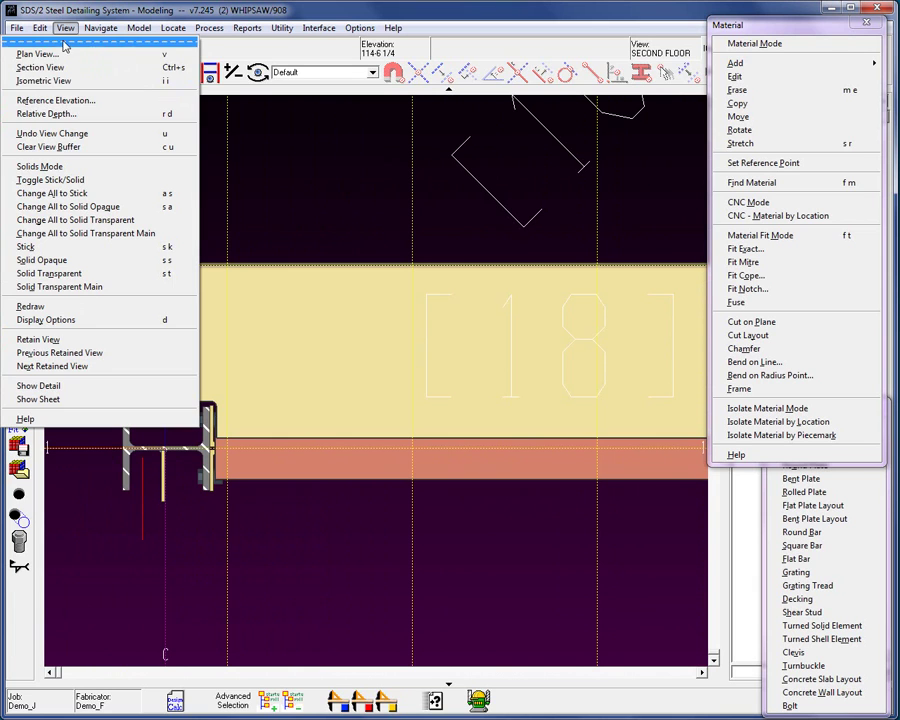
{"action": "left_click", "coordinate": [57, 120]}
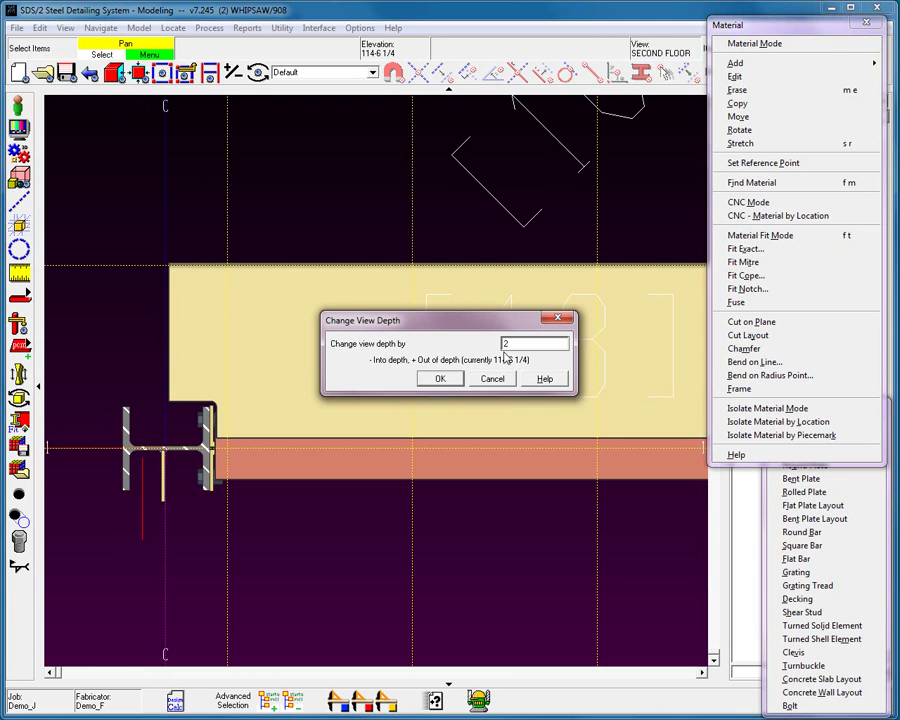
{"action": "type", "text": "3/4"}
{"action": "left_click", "coordinate": [441, 379]}
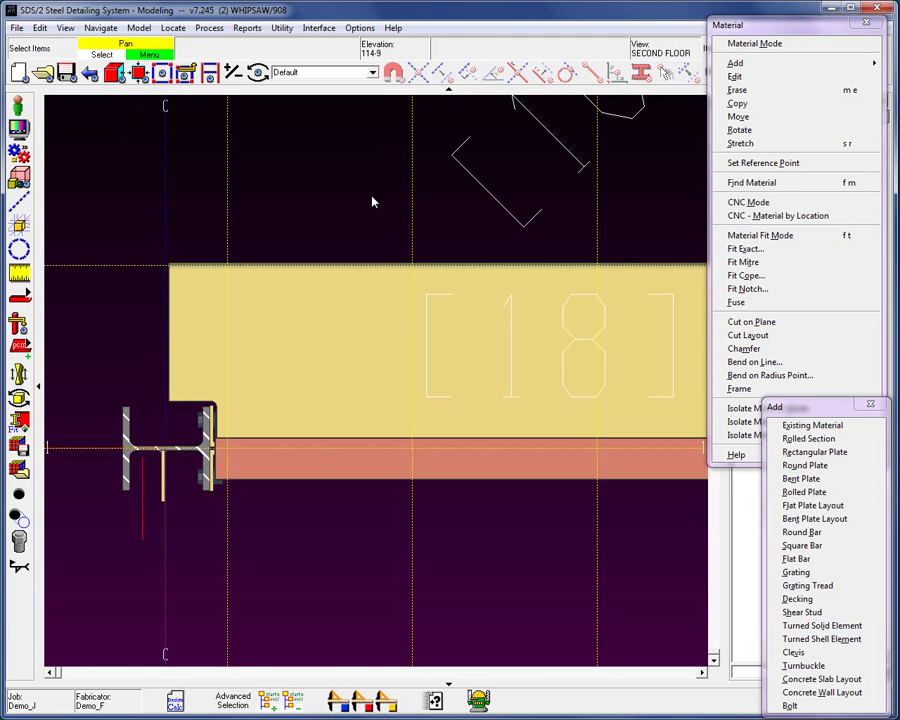
Add a construction line offset 4 below beam B_17's top edge.
{"action": "key", "text": "c"}
{"action": "key", "text": "l"}
{"action": "left_click", "coordinate": [342, 265]}
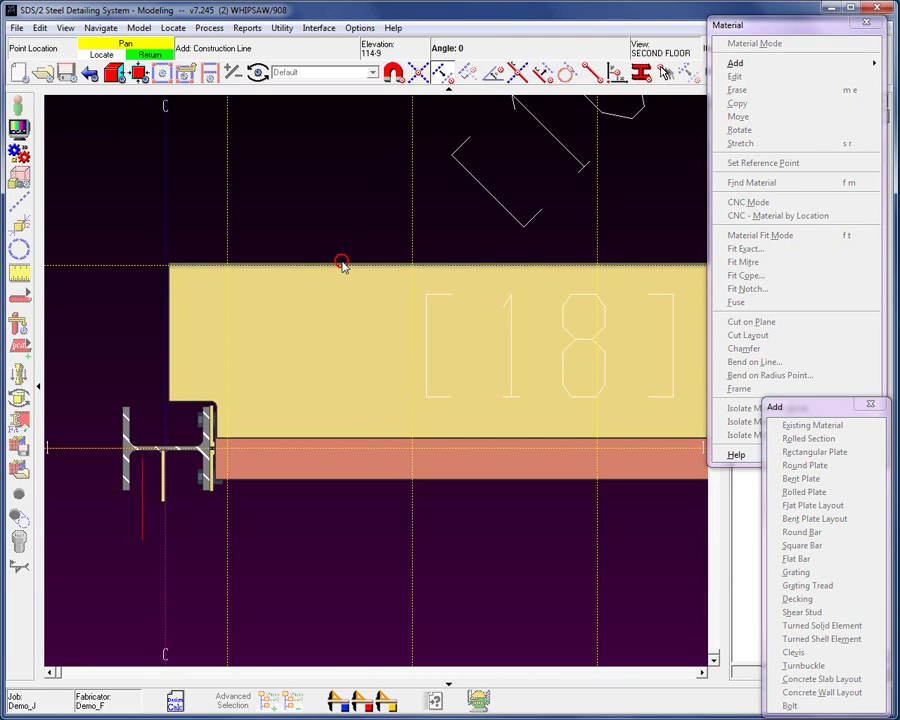
{"action": "type", "text": "4"}
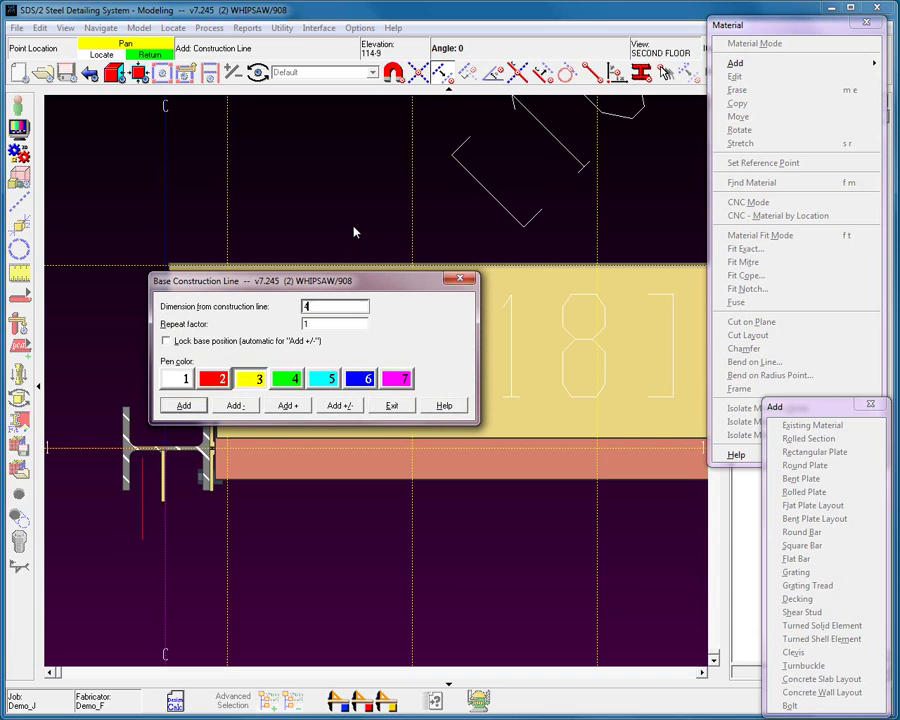
{"action": "left_click", "coordinate": [245, 415]}
{"action": "left_click", "coordinate": [395, 406]}
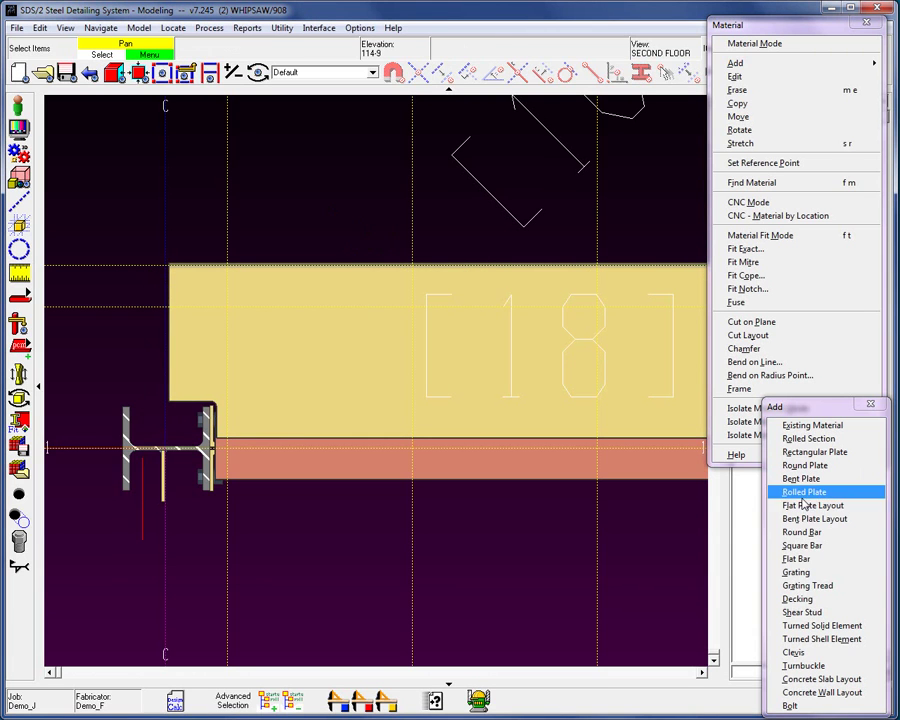
Add a 1/2 by 4 shear stud on beam B_17 at its top, keeping the default orientation.
{"action": "left_click", "coordinate": [815, 613]}
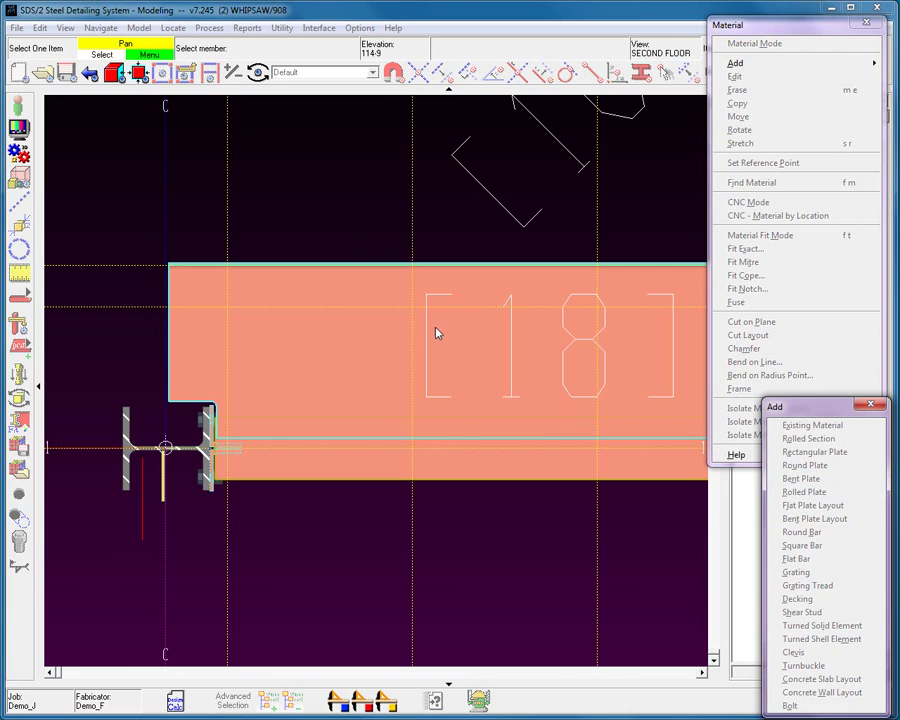
{"action": "left_click", "coordinate": [320, 306]}
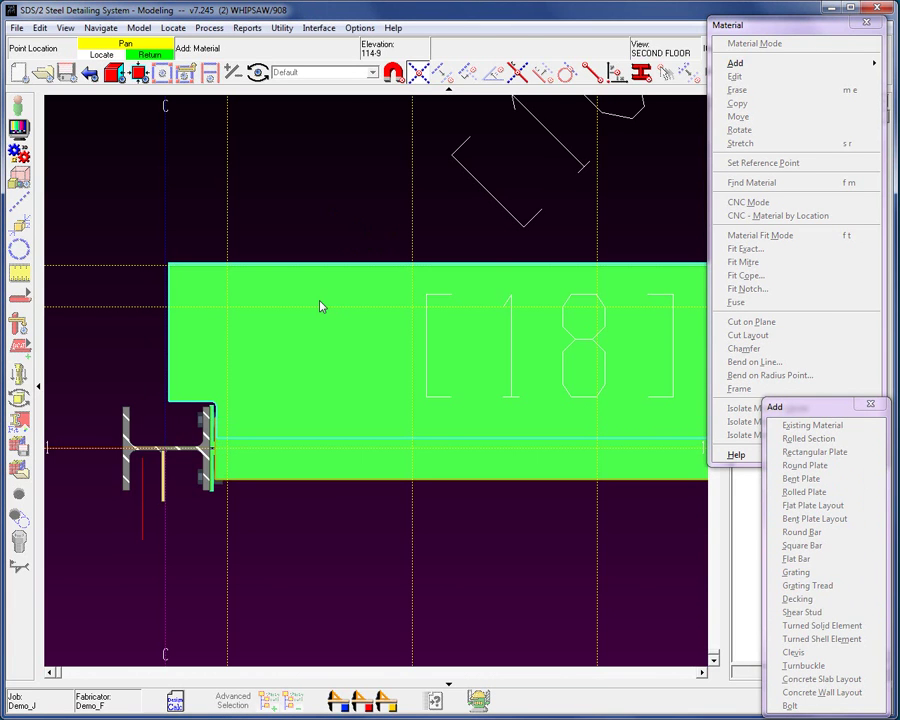
{"action": "left_click", "coordinate": [228, 270]}
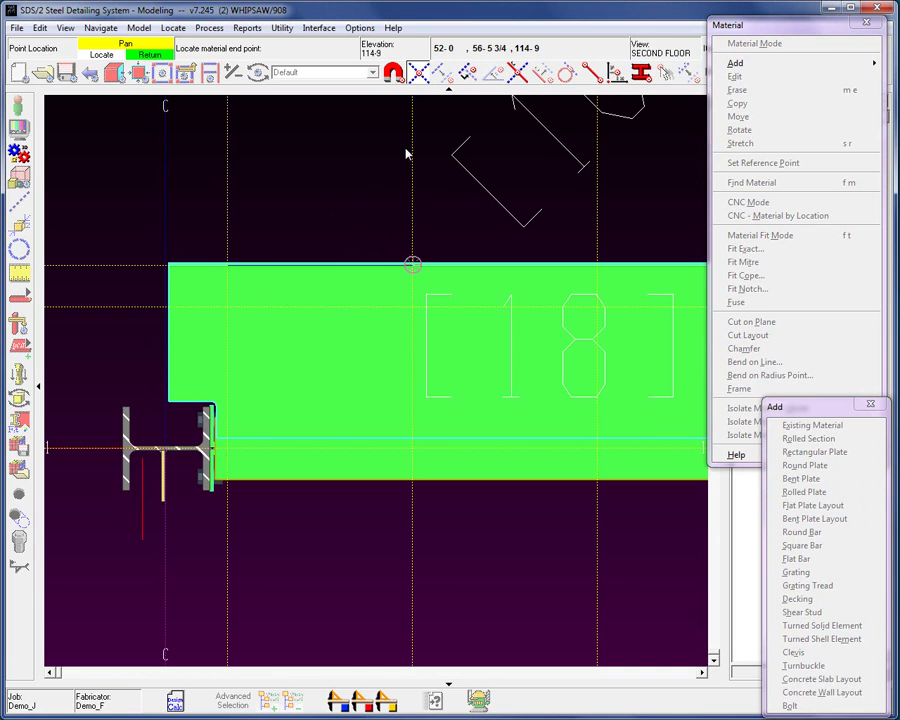
{"action": "left_click", "coordinate": [229, 308]}
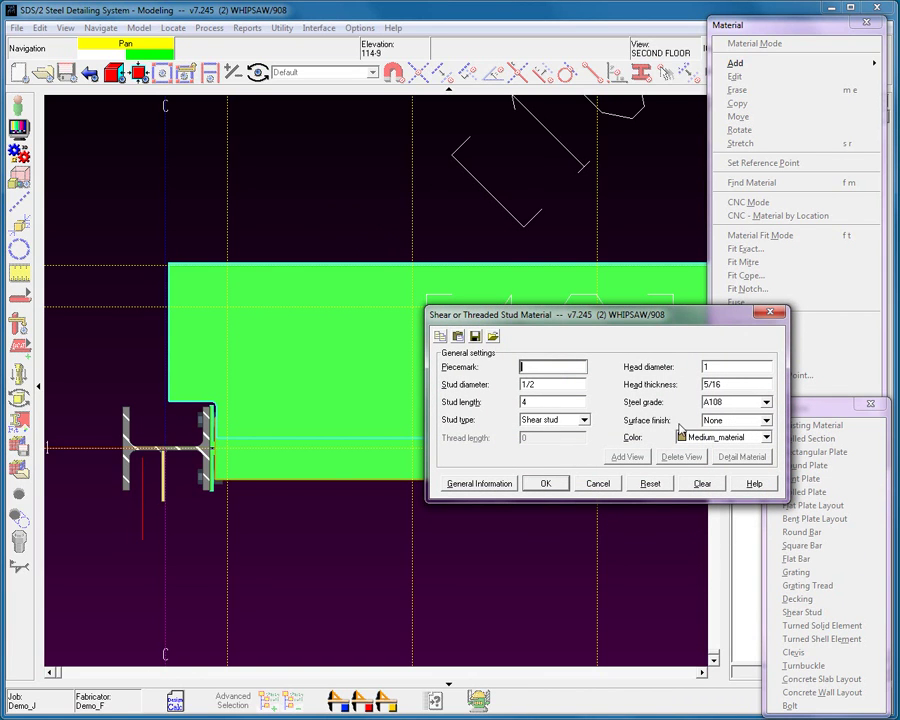
{"action": "left_click", "coordinate": [585, 420]}
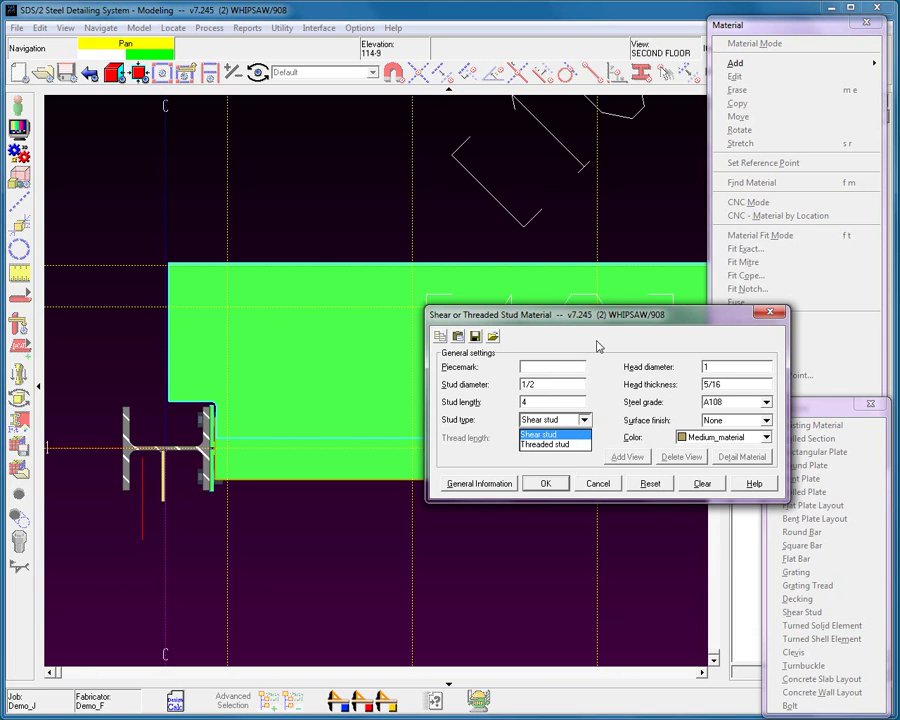
{"action": "left_click", "coordinate": [545, 434]}
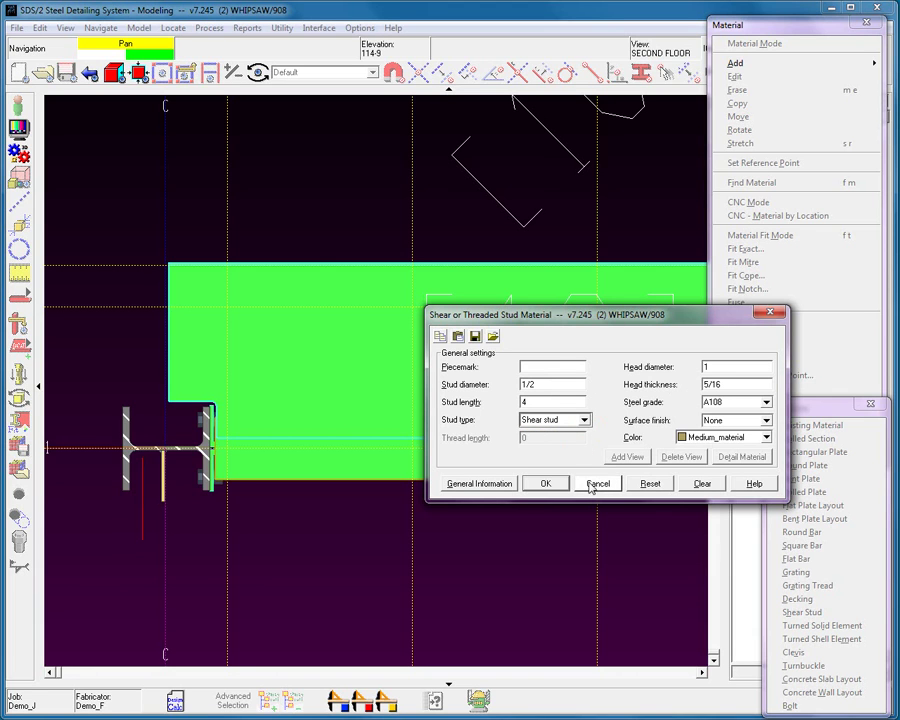
{"action": "left_click", "coordinate": [546, 483]}
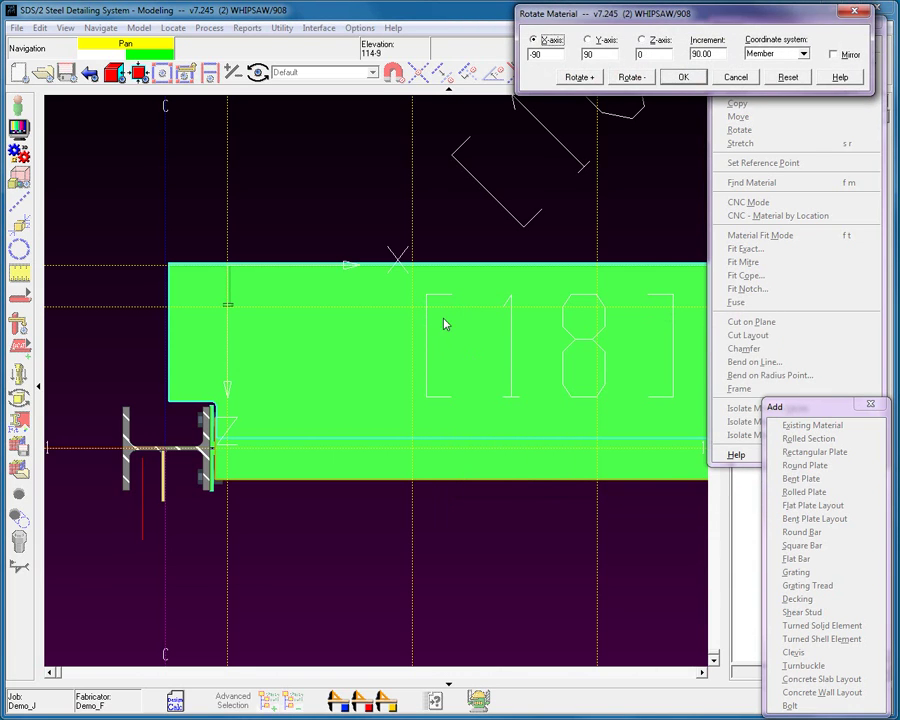
{"action": "left_click", "coordinate": [686, 77]}
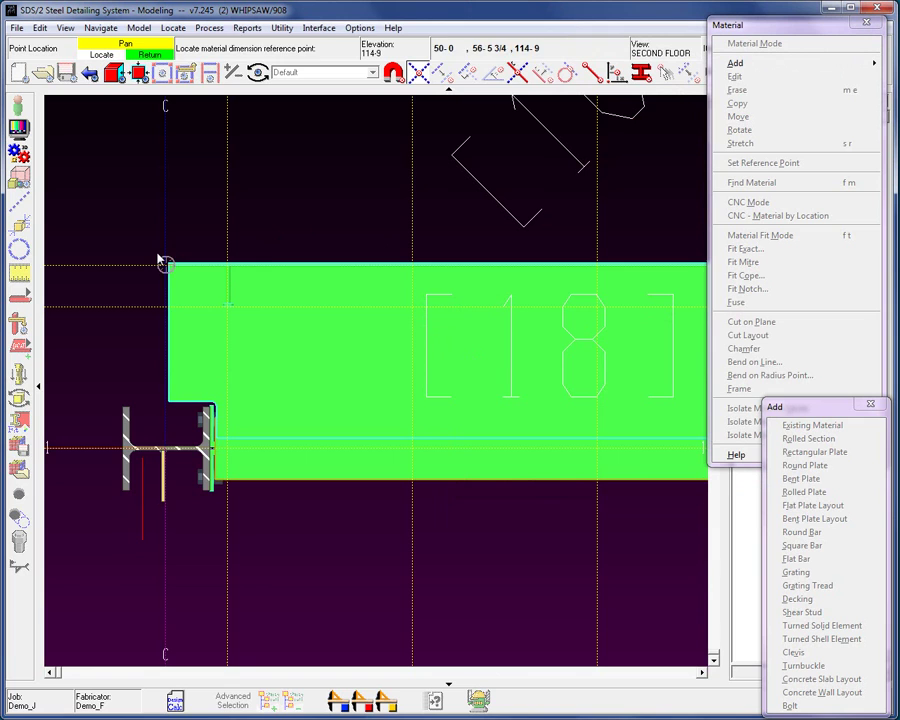
Begin the next stud by locating the beam's top-left corner and a further point on the beam top.
{"action": "left_click", "coordinate": [268, 252]}
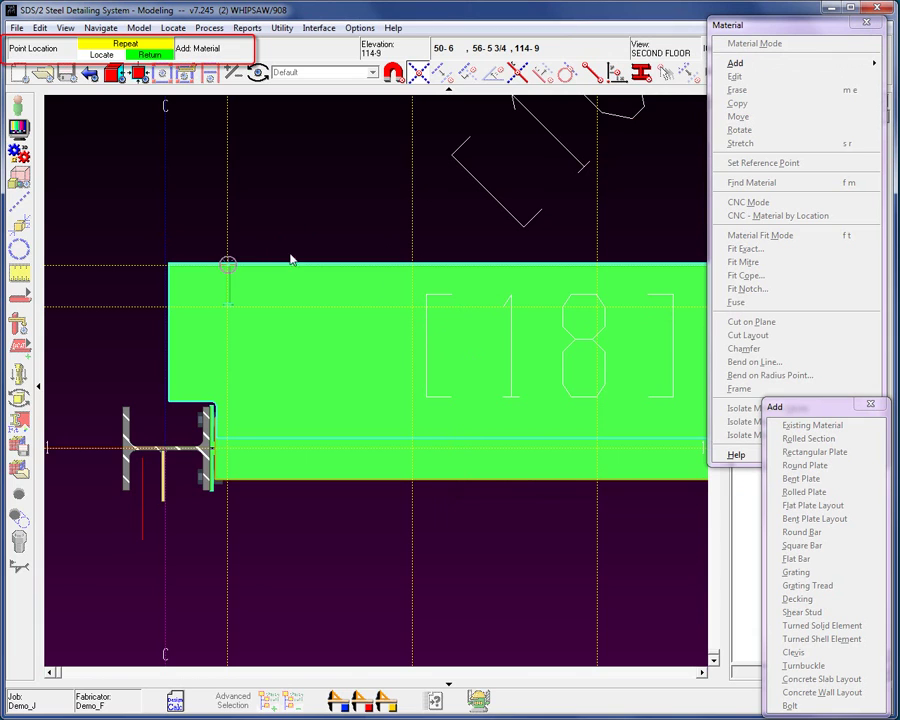
{"action": "left_click", "coordinate": [417, 278]}
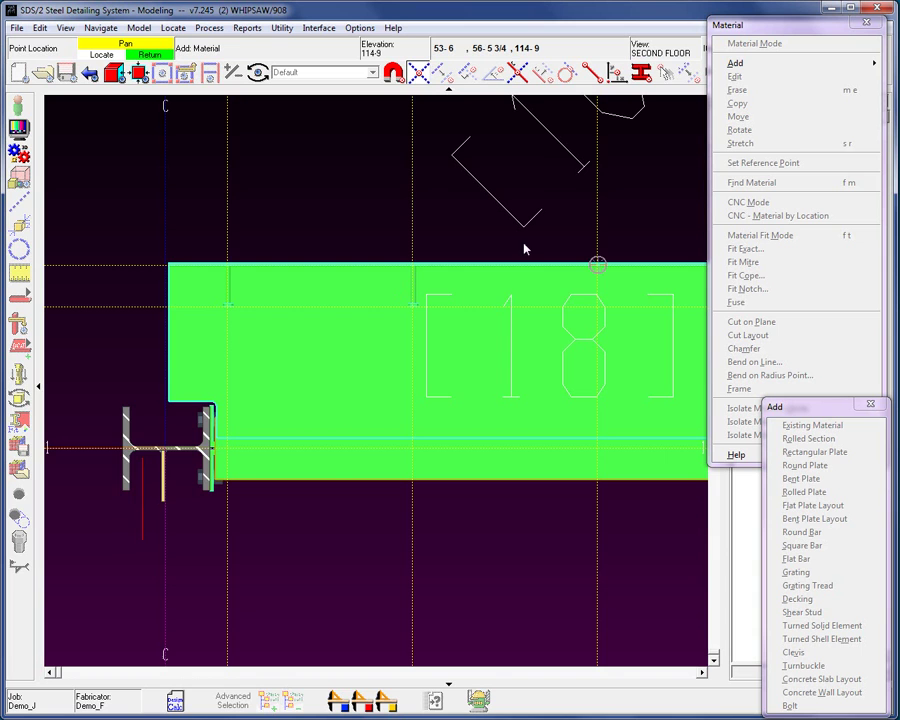
{"action": "middle_click_drag", "start_coordinate": [544, 239], "coordinate": [315, 235]}
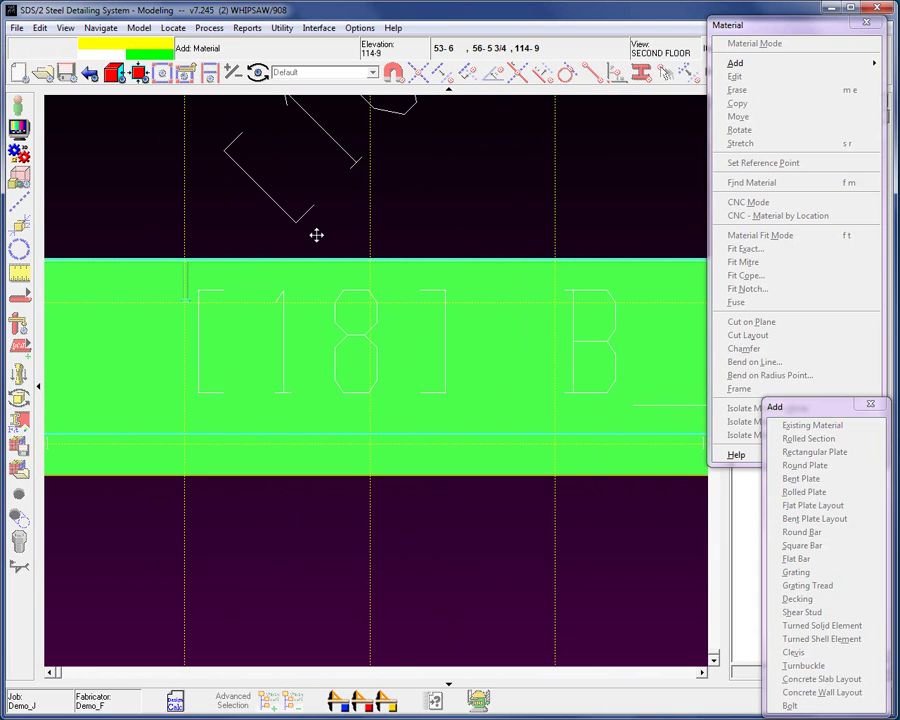
Finish the next 1/2 by 4 stud, leaving three studs on B_17's first three construction lines.
{"action": "left_click", "coordinate": [372, 305]}
{"action": "left_click", "coordinate": [545, 484]}
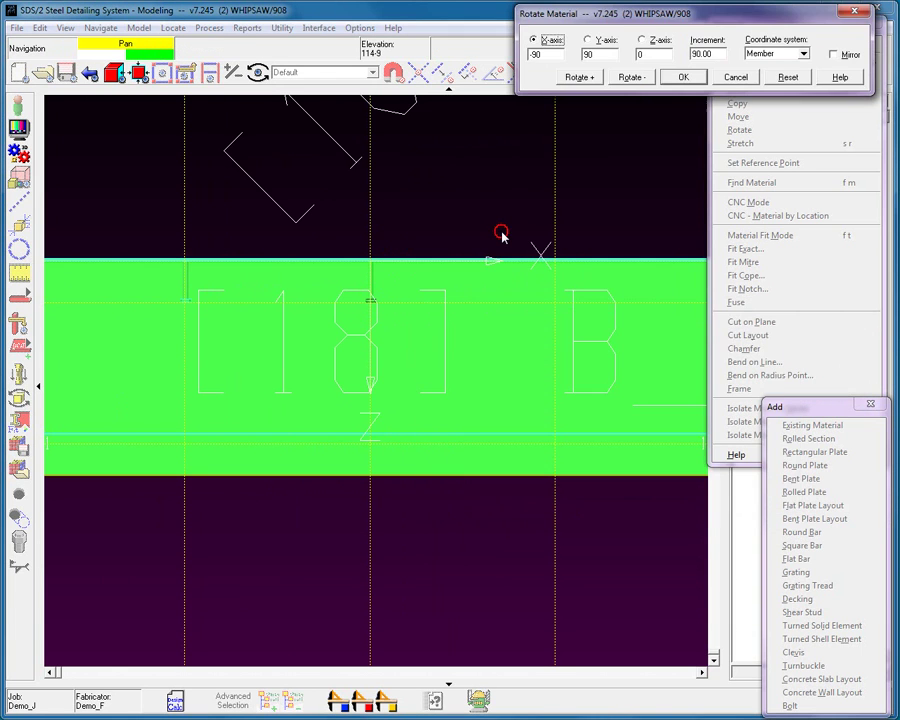
{"action": "left_click", "coordinate": [686, 77]}
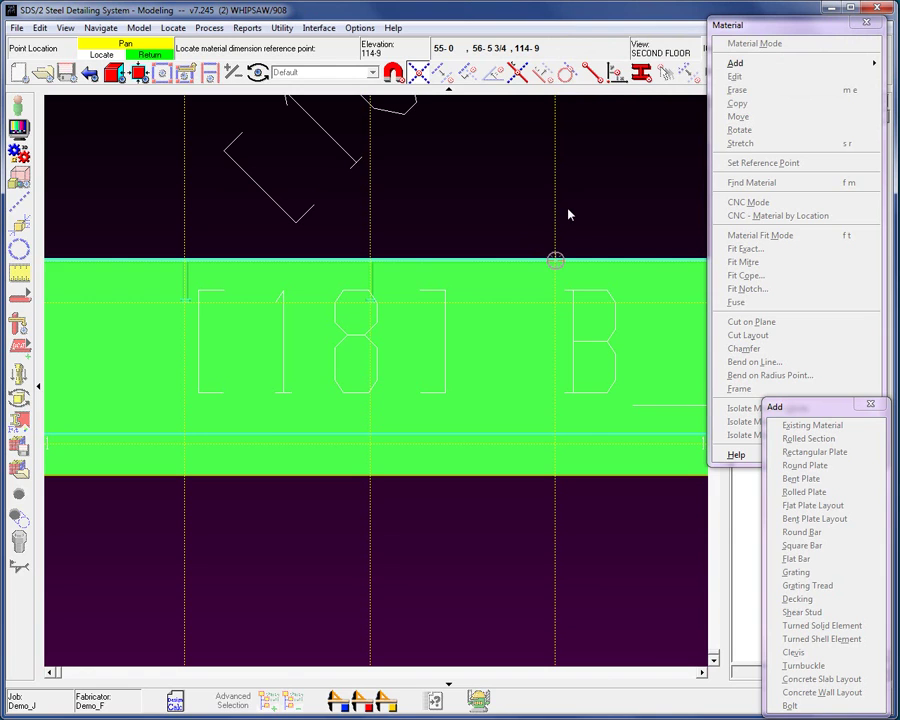
{"action": "key", "text": "shift"}
{"action": "scroll", "coordinate": [555, 275], "scroll_direction": "up", "scroll_amount": 2}
{"action": "scroll", "coordinate": [555, 275], "scroll_direction": "down", "scroll_amount": 4}
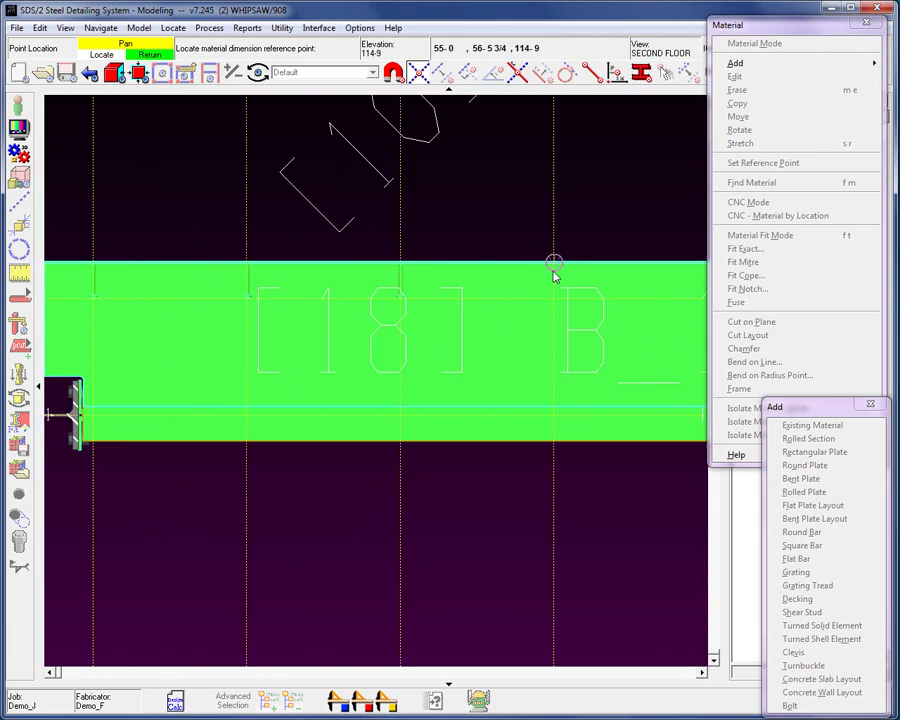
{"action": "scroll", "coordinate": [553, 275], "scroll_direction": "up", "scroll_amount": 1}
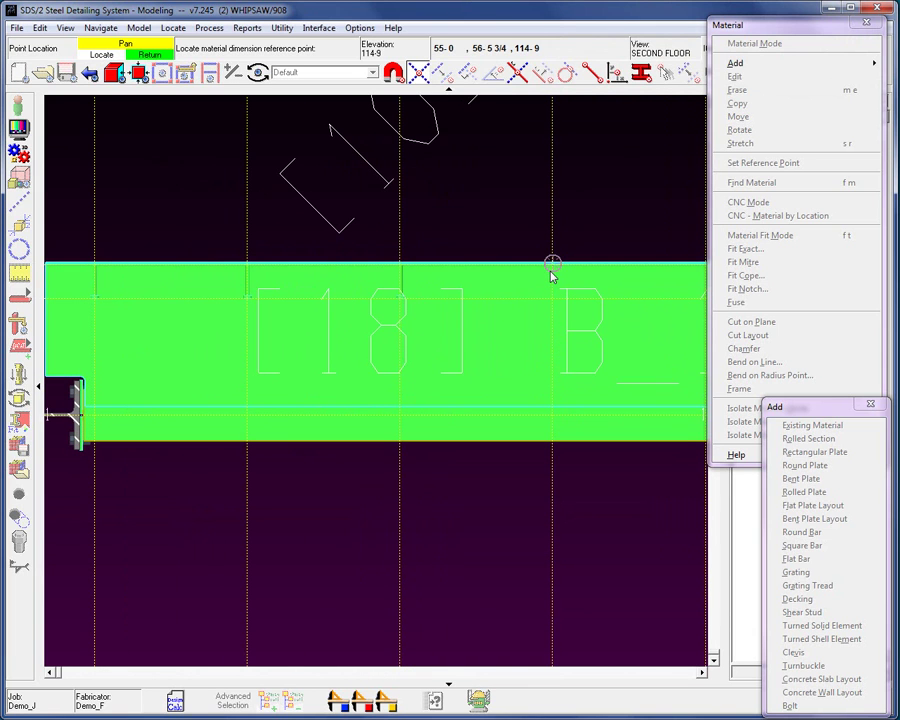
{"action": "left_click", "coordinate": [551, 268]}
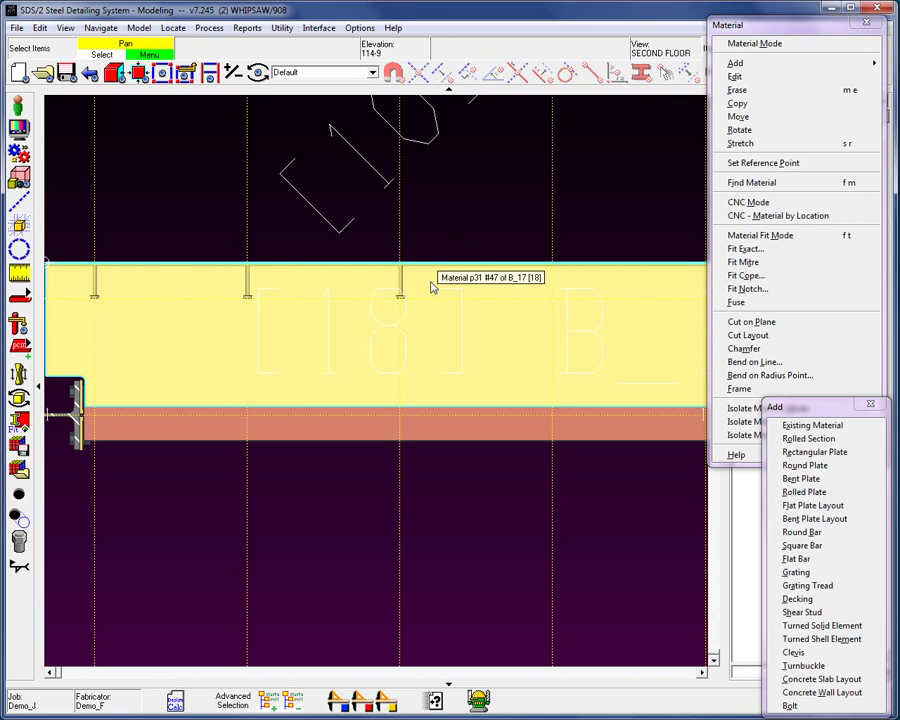
Select a shear stud to copy, with its reference point on the beam top and beam B_17 as target.
{"action": "left_click", "coordinate": [760, 106]}
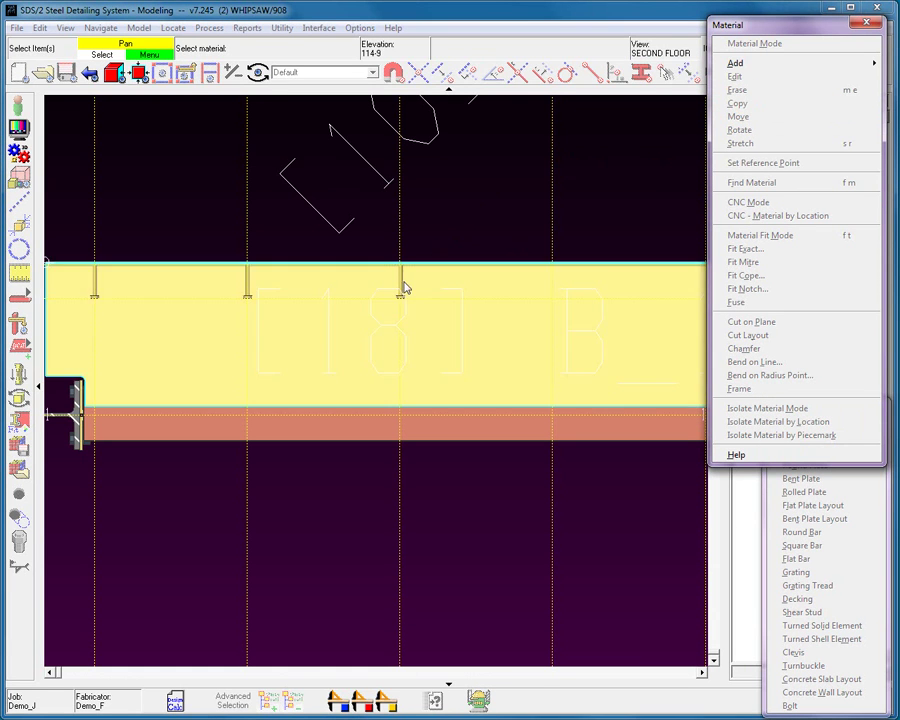
{"action": "left_click", "coordinate": [401, 291]}
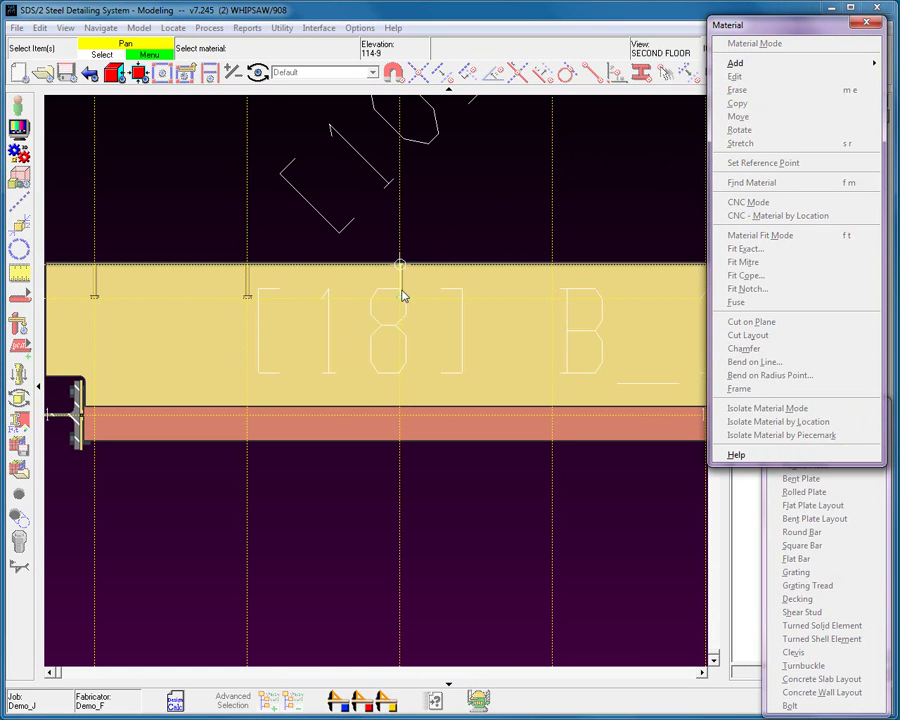
{"action": "right_click", "coordinate": [454, 199]}
{"action": "left_click", "coordinate": [474, 205]}
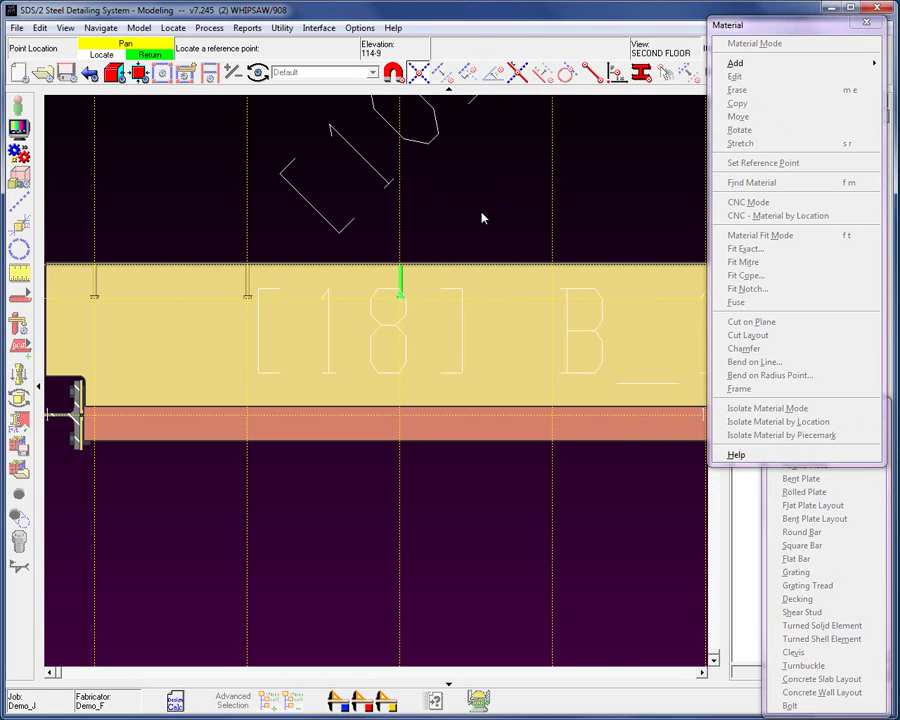
{"action": "left_click", "coordinate": [400, 270]}
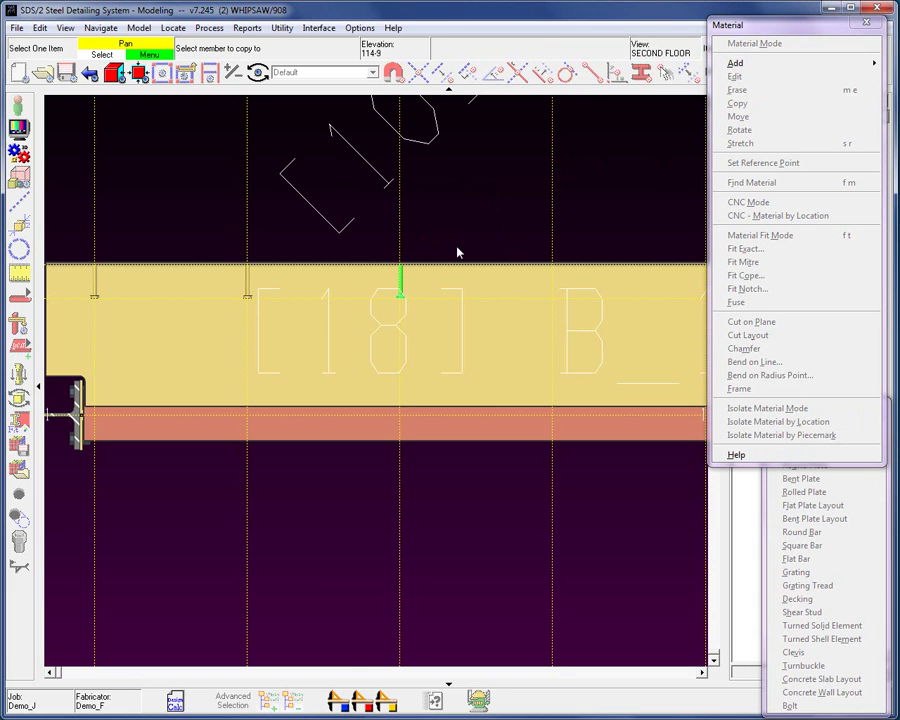
{"action": "left_click", "coordinate": [485, 437]}
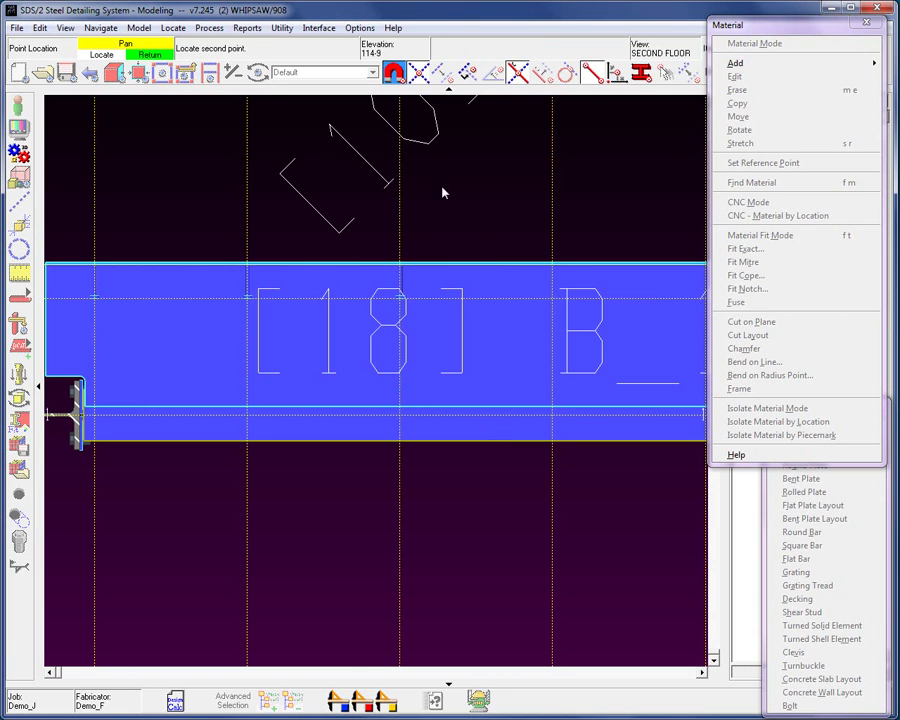
Place the copied stud at the next construction-line intersection along the beam top using intersection snapping.
{"action": "scroll", "coordinate": [424, 202], "scroll_direction": "down", "scroll_amount": 3}
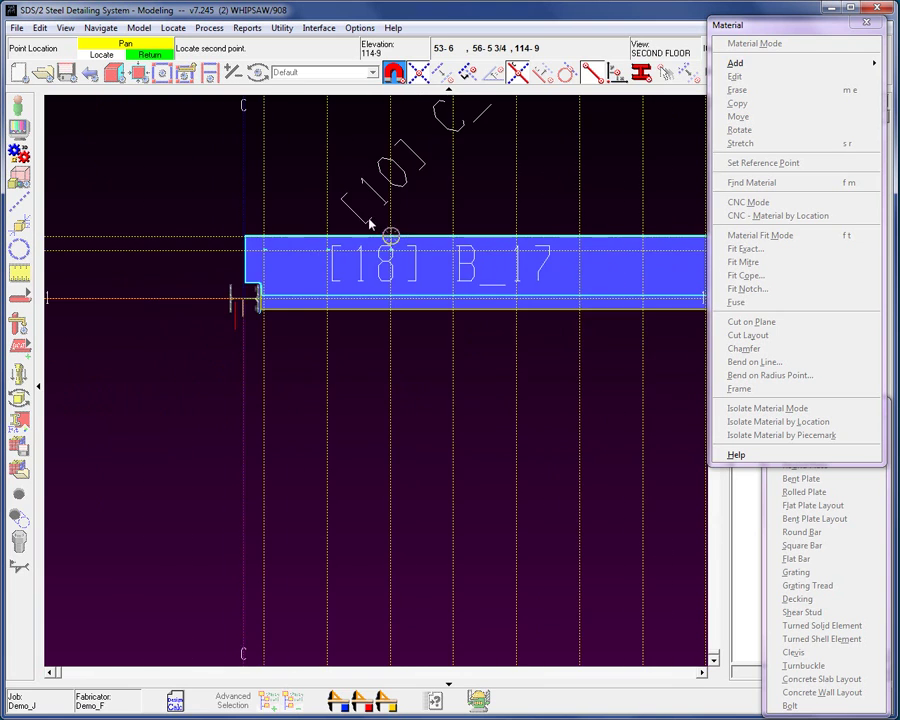
{"action": "scroll", "coordinate": [450, 237], "scroll_direction": "up", "scroll_amount": 2}
{"action": "scroll", "coordinate": [443, 240], "scroll_direction": "down", "scroll_amount": 2}
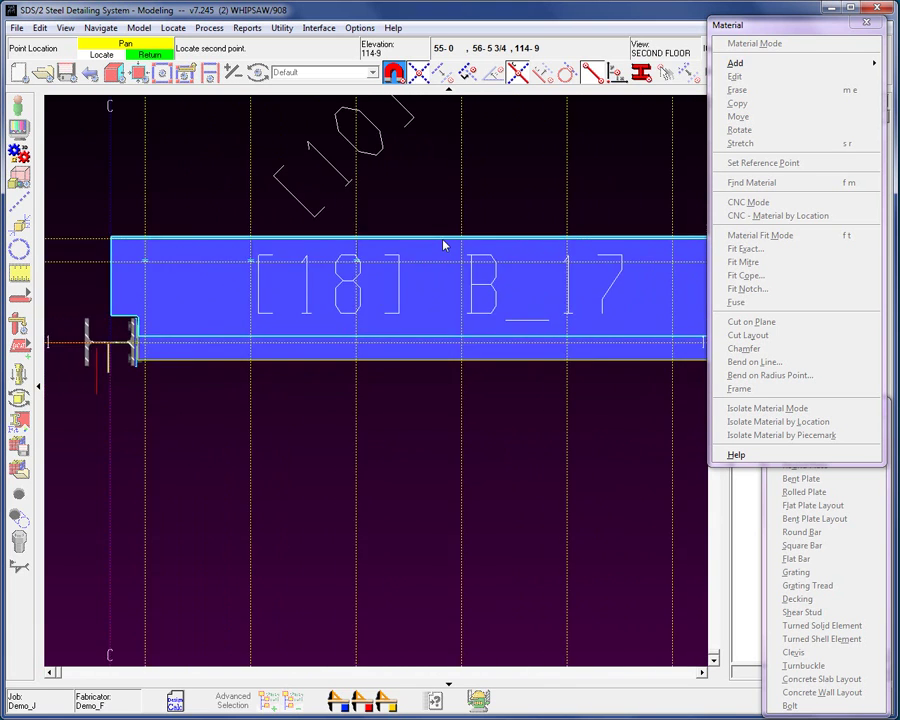
{"action": "scroll", "coordinate": [443, 240], "scroll_direction": "up", "scroll_amount": 2}
{"action": "scroll", "coordinate": [443, 242], "scroll_direction": "down", "scroll_amount": 1}
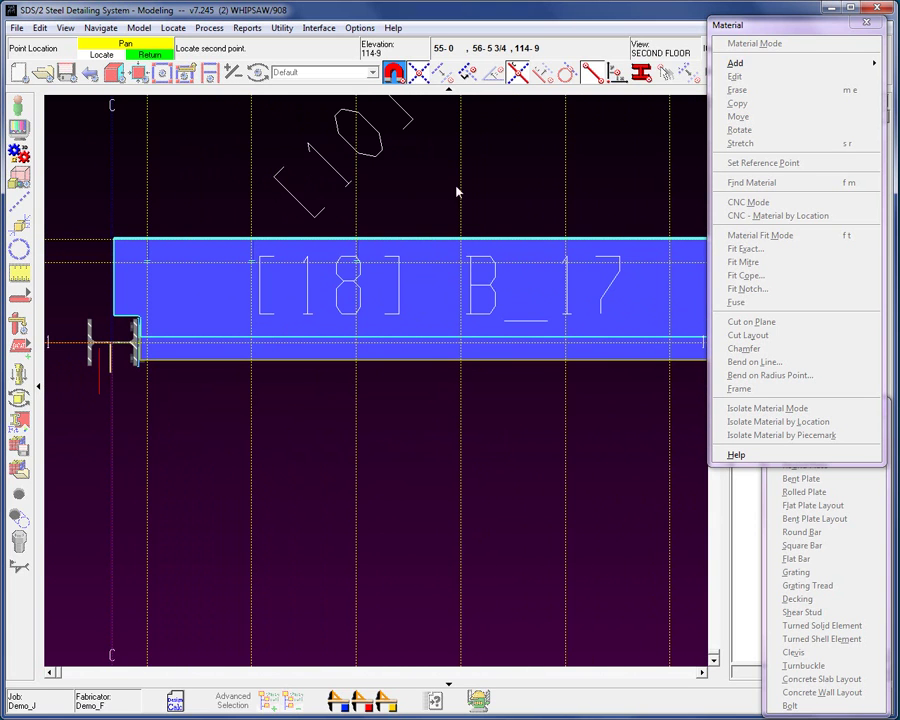
{"action": "key", "text": "i"}
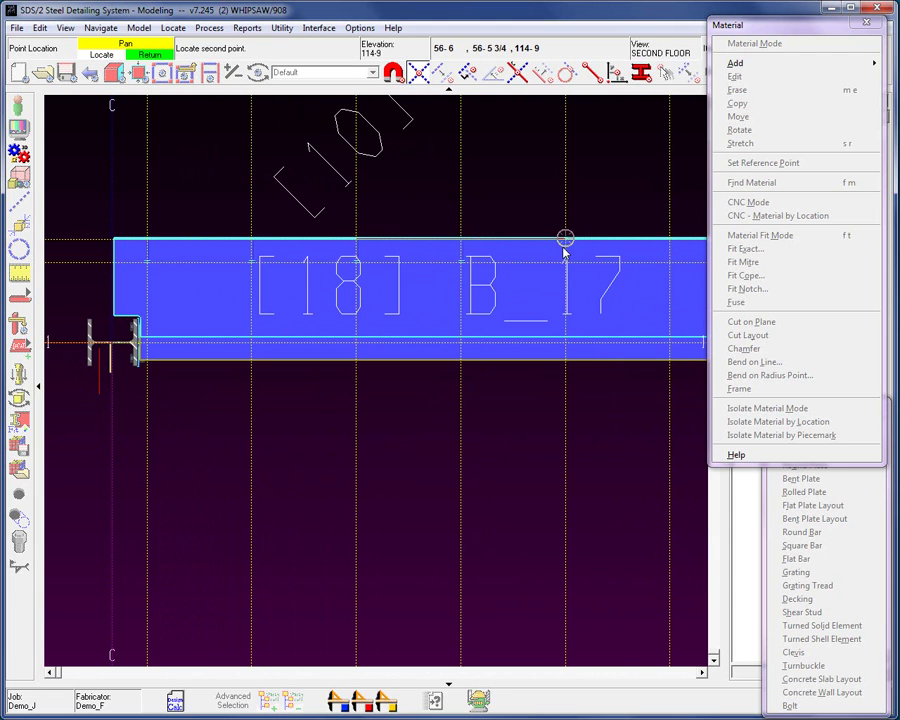
{"action": "middle_click", "coordinate": [658, 246]}
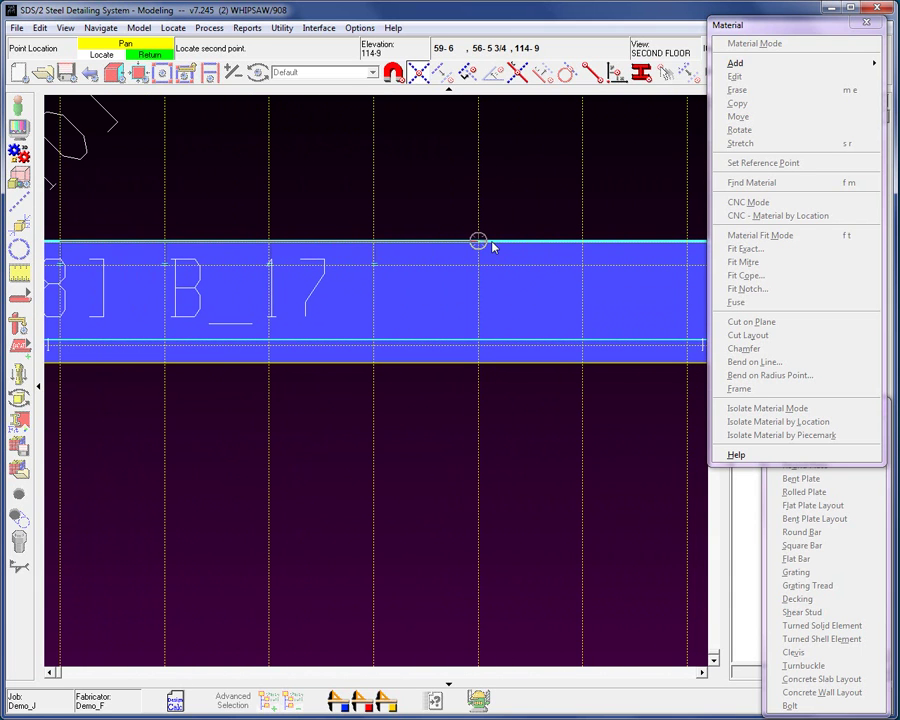
{"action": "left_click", "coordinate": [585, 250]}
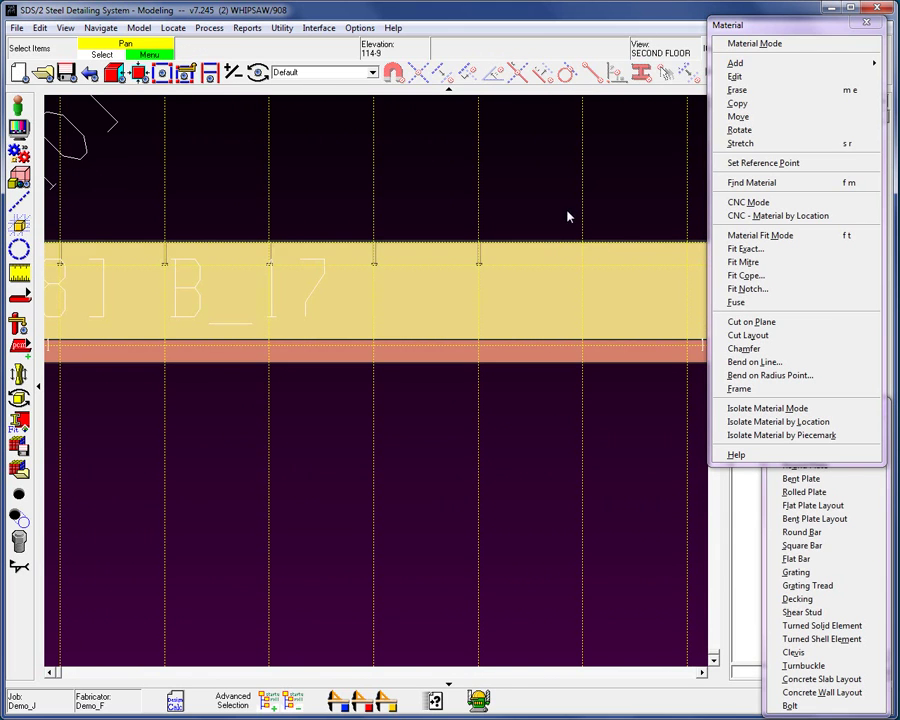
{"action": "scroll", "coordinate": [532, 210], "scroll_direction": "down", "scroll_amount": 1}
{"action": "scroll", "coordinate": [532, 210], "scroll_direction": "down", "scroll_amount": 1}
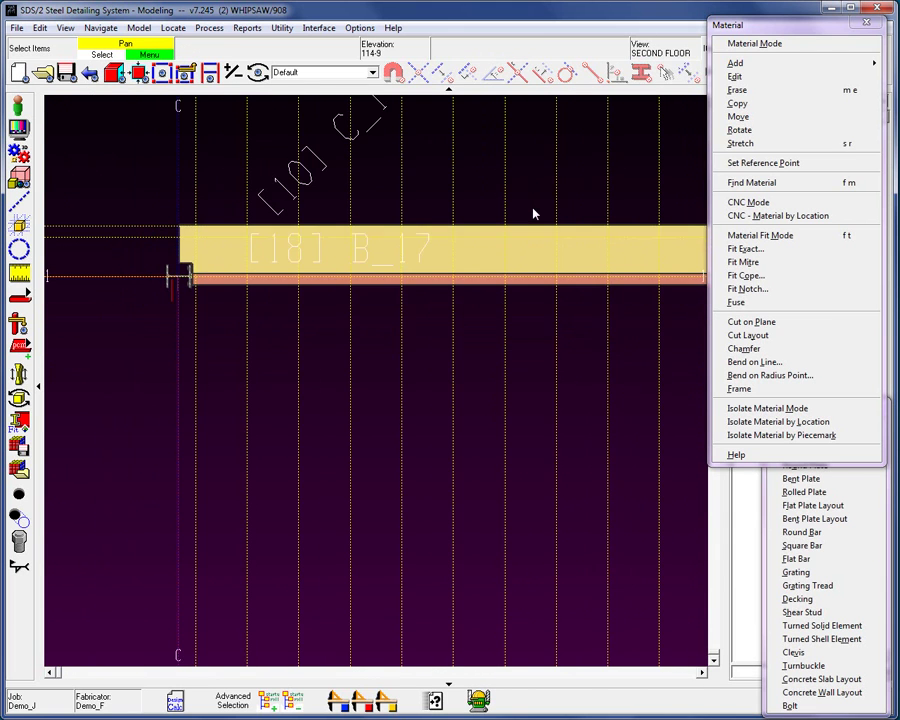
{"action": "middle_click_drag", "start_coordinate": [292, 258], "coordinate": [337, 330]}
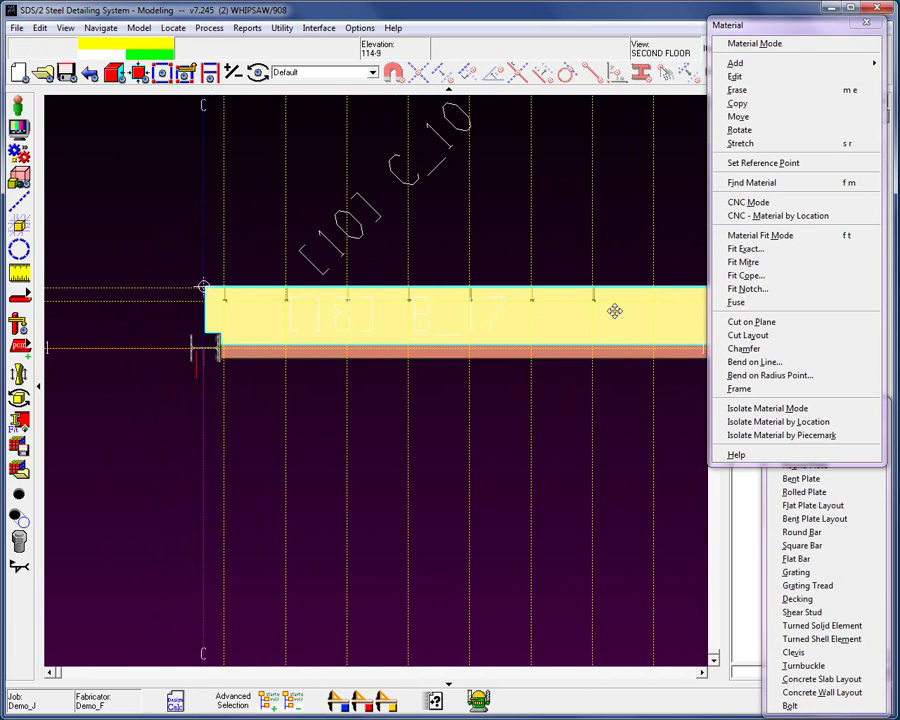
{"action": "scroll", "coordinate": [472, 326], "scroll_direction": "up", "scroll_amount": 4}
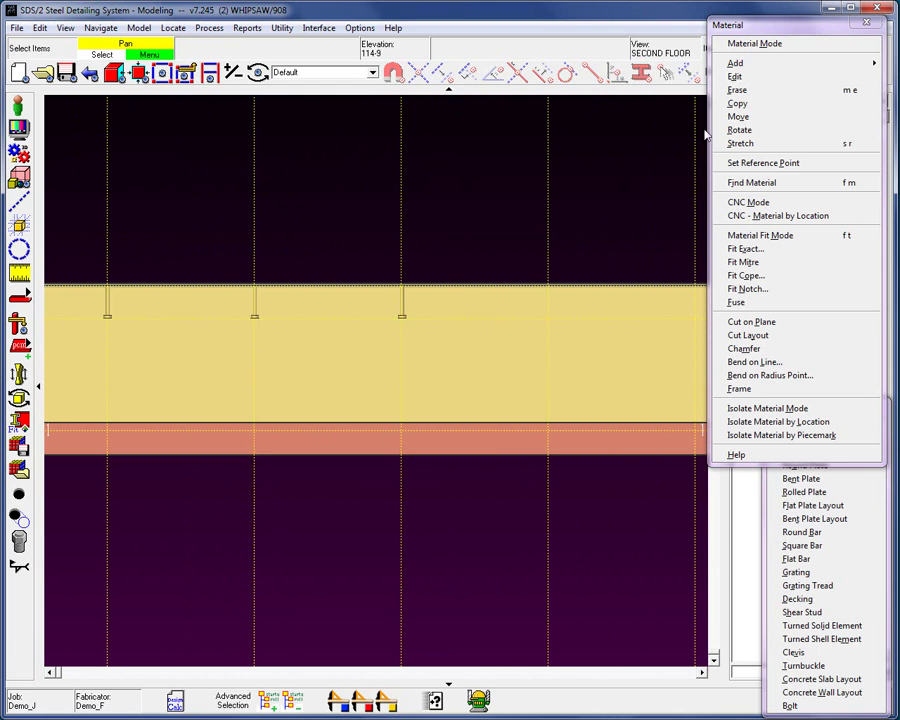
Move the third shear stud from its top point onto the next construction line to the right.
{"action": "left_click", "coordinate": [738, 116]}
{"action": "left_click", "coordinate": [401, 313]}
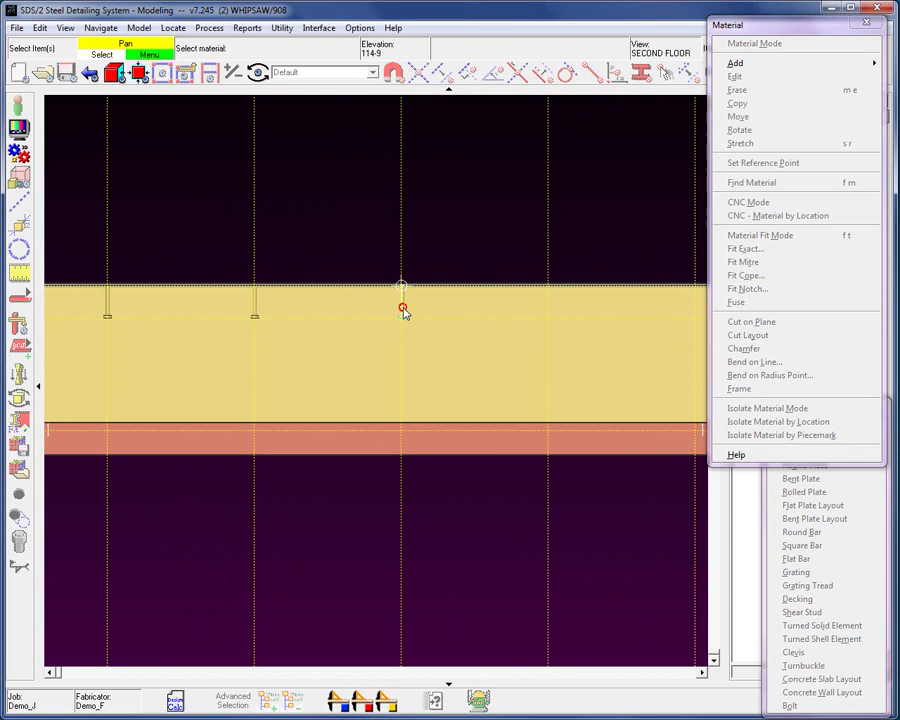
{"action": "right_click", "coordinate": [425, 229]}
{"action": "left_click", "coordinate": [446, 238]}
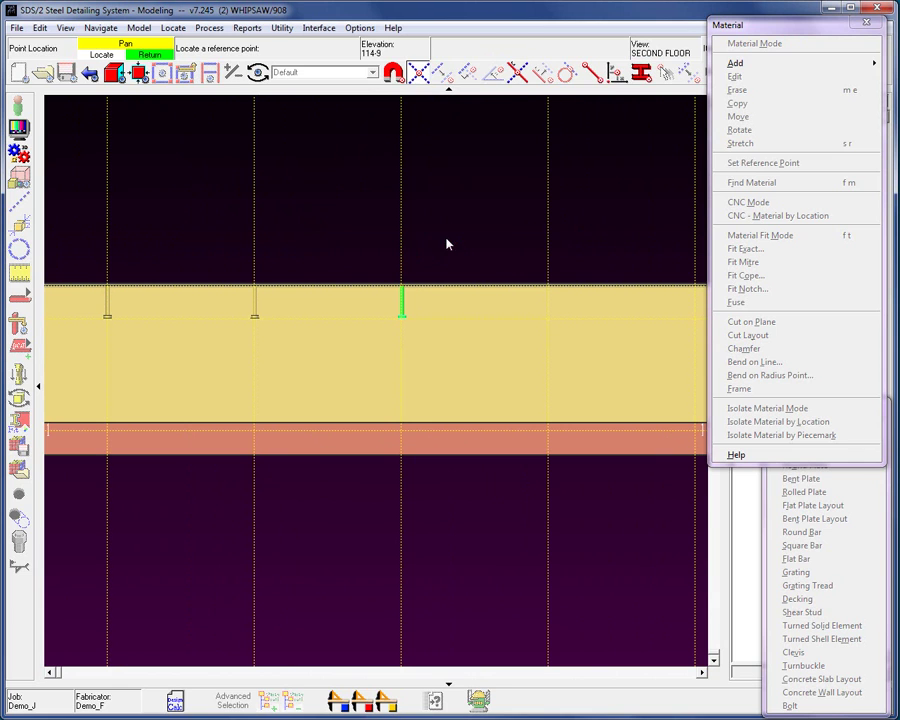
{"action": "left_click", "coordinate": [405, 292]}
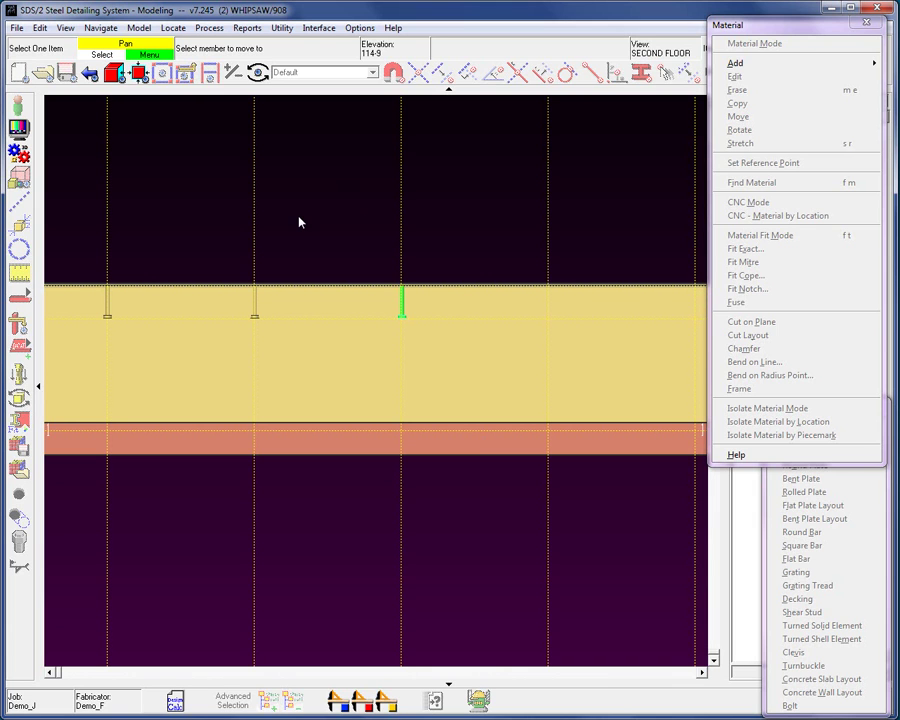
{"action": "left_click", "coordinate": [503, 456]}
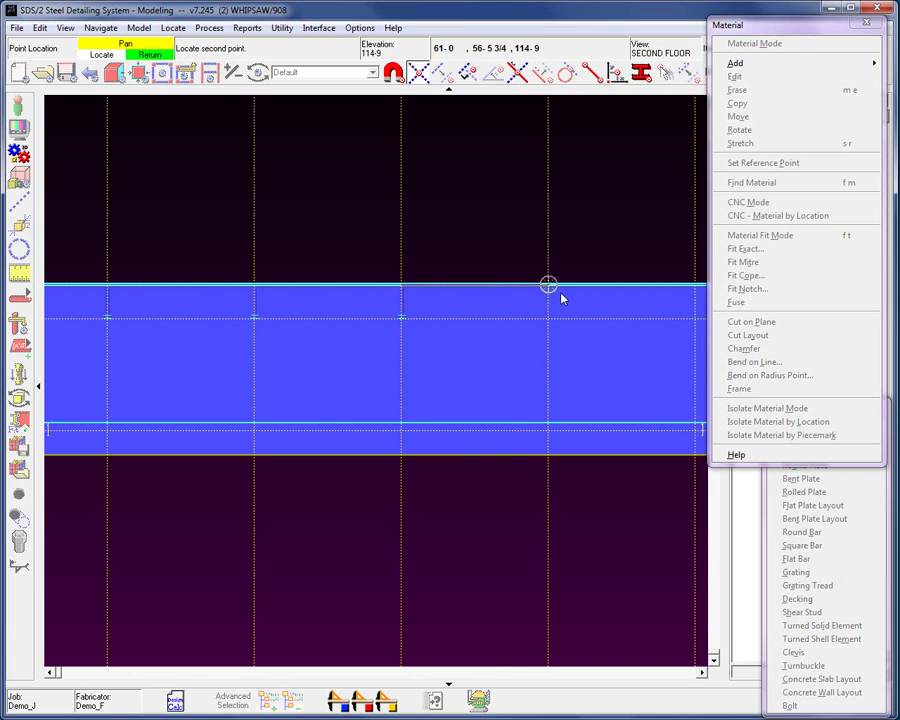
{"action": "left_click", "coordinate": [549, 288]}
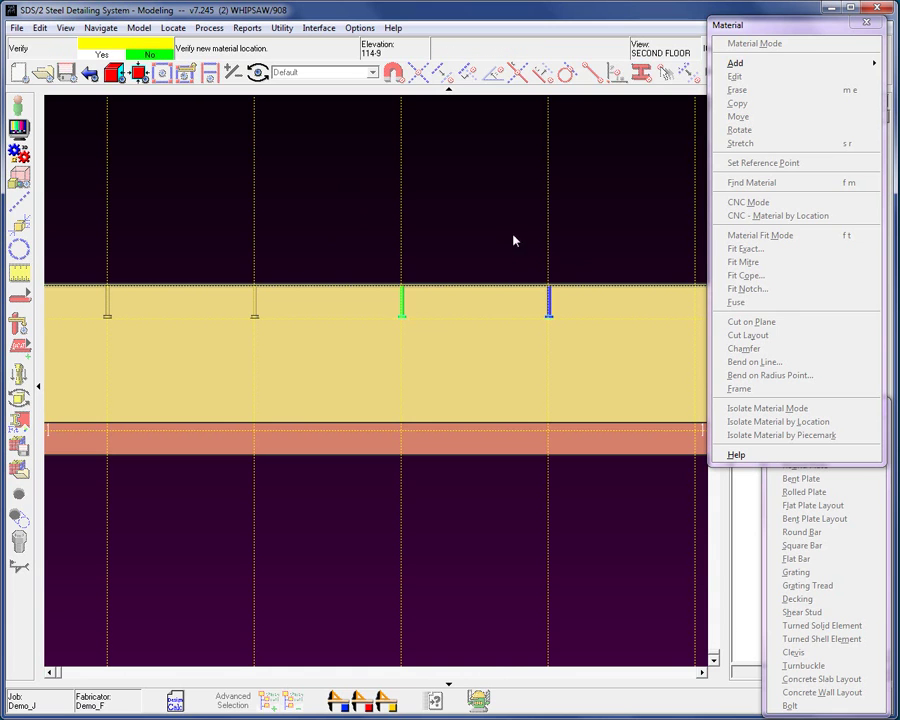
{"action": "left_click", "coordinate": [476, 192]}
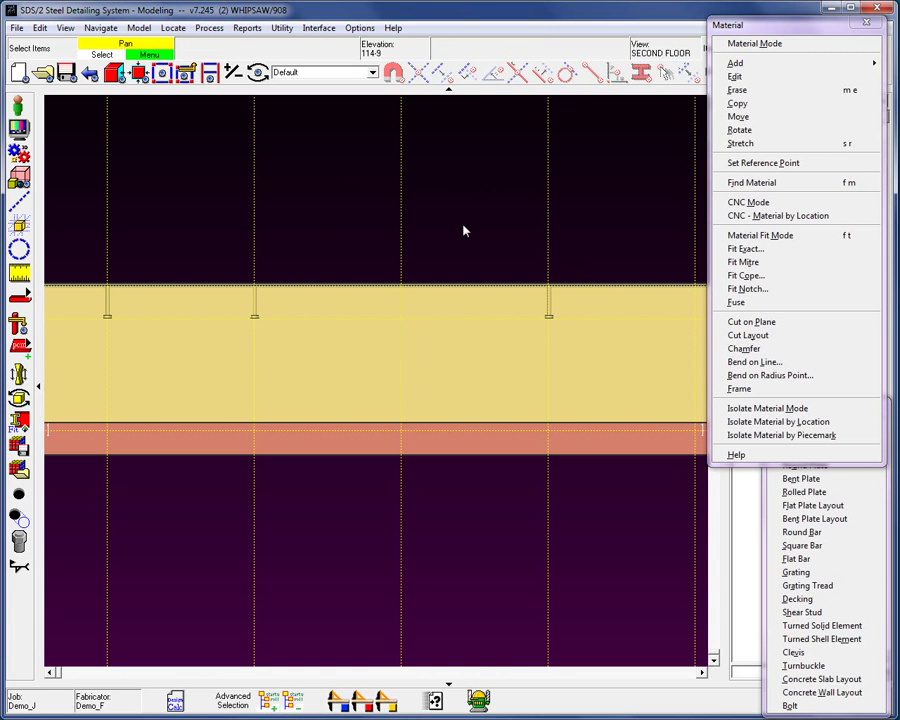
Select beam B_17 and rotate the model into an isometric view showing its column C_10 connection.
{"action": "scroll", "coordinate": [463, 231], "scroll_direction": "down", "scroll_amount": 5}
{"action": "scroll", "coordinate": [486, 296], "scroll_direction": "up", "scroll_amount": 3}
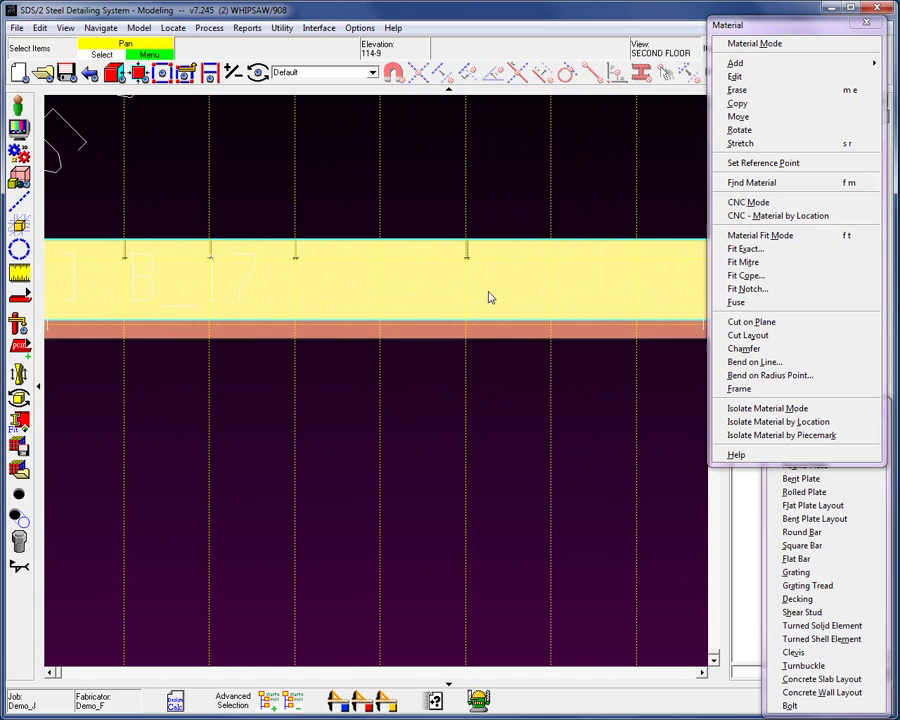
{"action": "scroll", "coordinate": [484, 293], "scroll_direction": "down", "scroll_amount": 1}
{"action": "scroll", "coordinate": [446, 236], "scroll_direction": "up", "scroll_amount": 1}
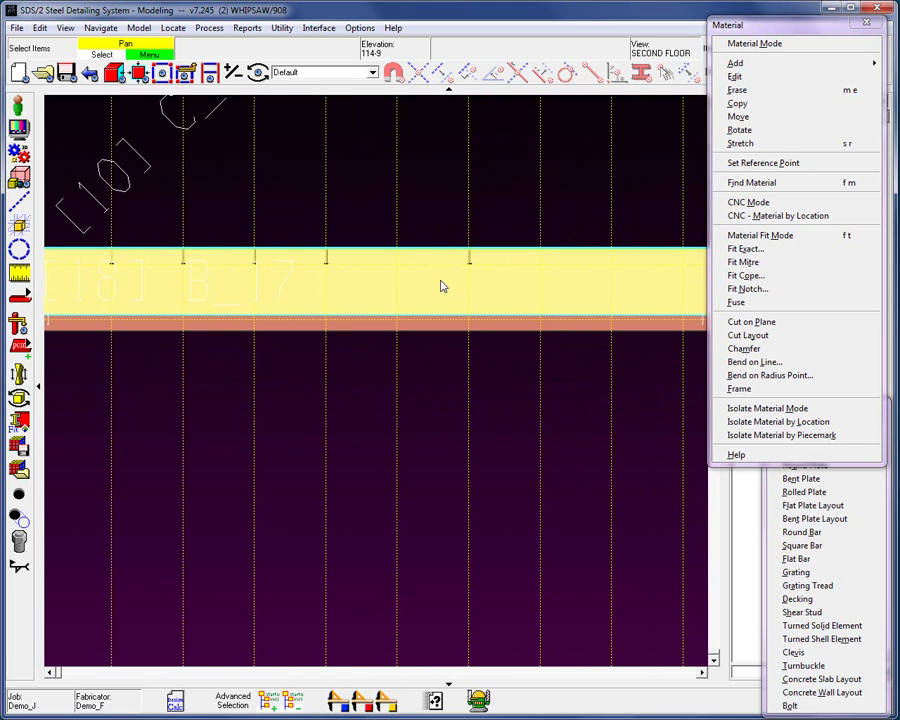
{"action": "scroll", "coordinate": [442, 287], "scroll_direction": "down", "scroll_amount": 3}
{"action": "left_click", "coordinate": [231, 285]}
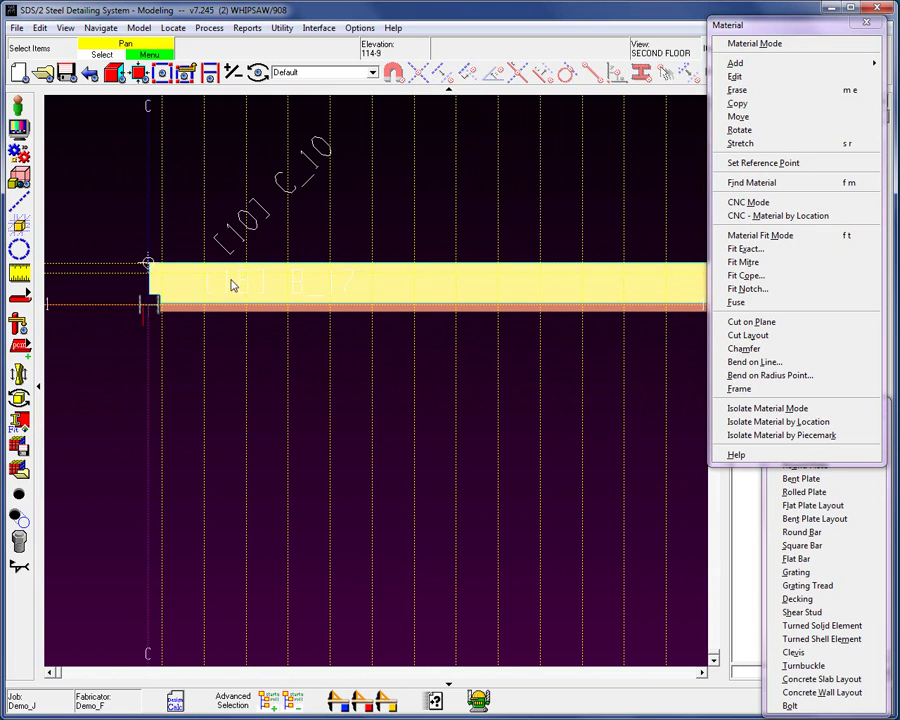
{"action": "scroll", "coordinate": [212, 286], "scroll_direction": "up", "scroll_amount": 2}
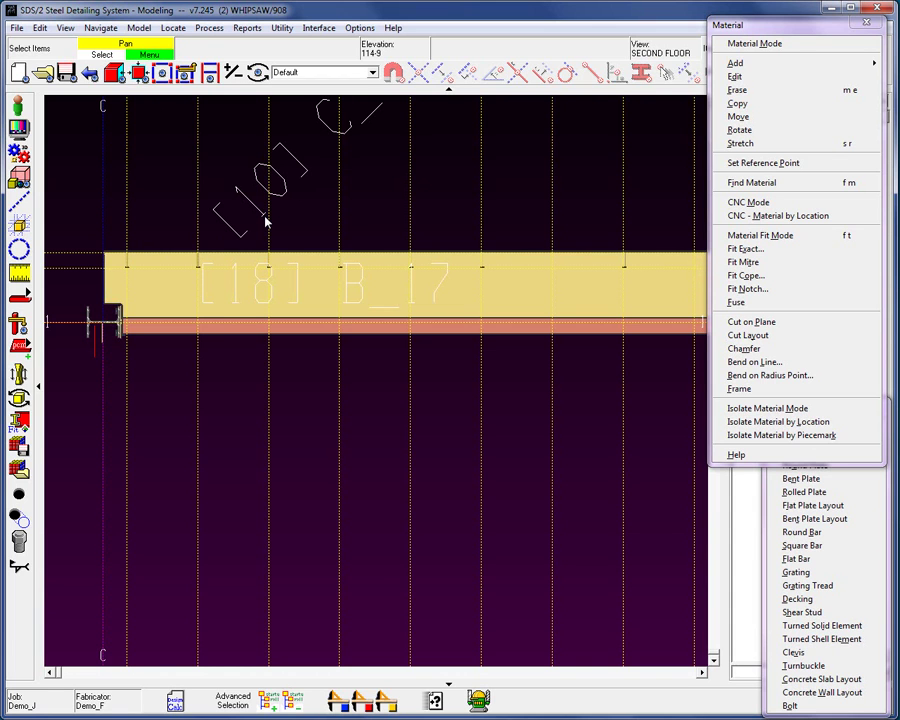
{"action": "middle_click_drag", "start_coordinate": [247, 311], "coordinate": [325, 240]}
{"action": "left_click", "coordinate": [336, 295]}
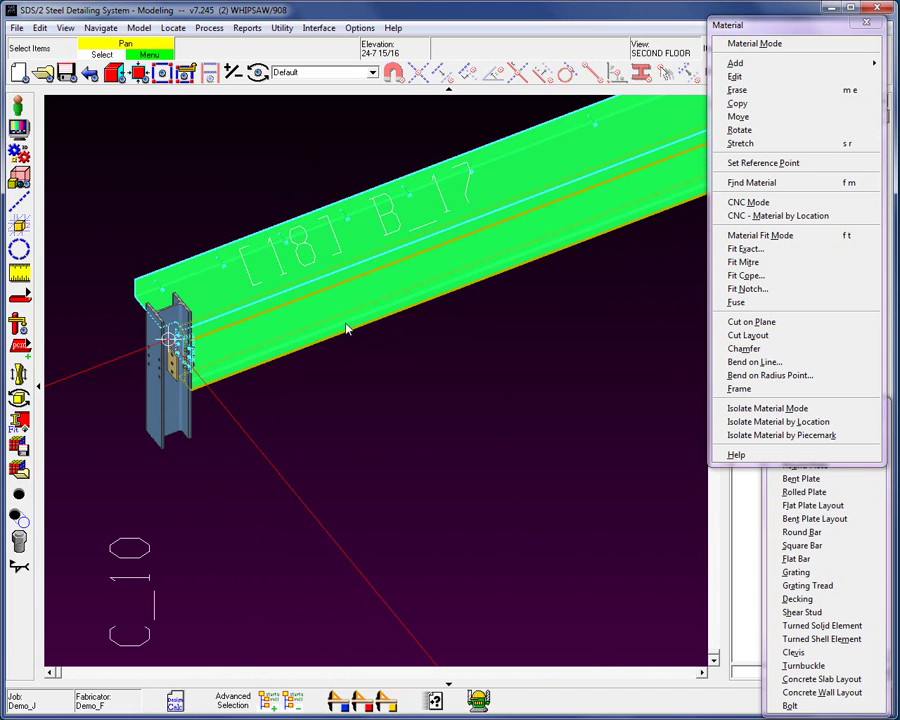